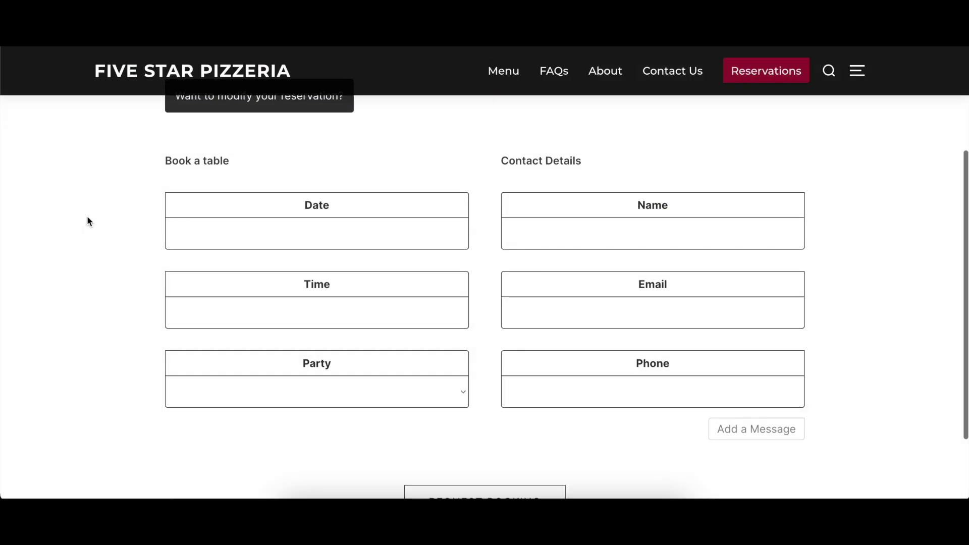
# Open the date calendar on the pizzeria's Book a table form
pyautogui.click(221, 229)
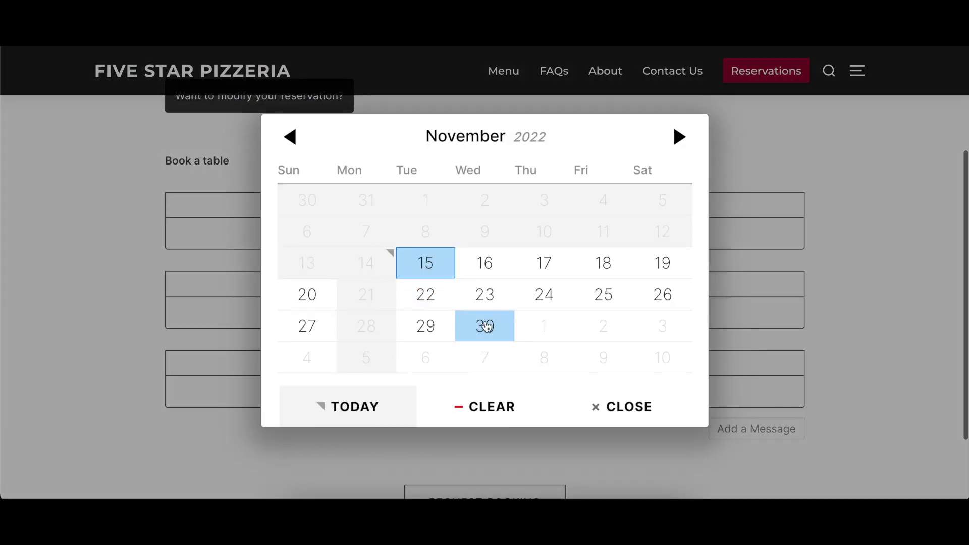
# Book the table for November 30, 2022 at 7:00 PM
pyautogui.click(485, 326)
pyautogui.click(341, 242)
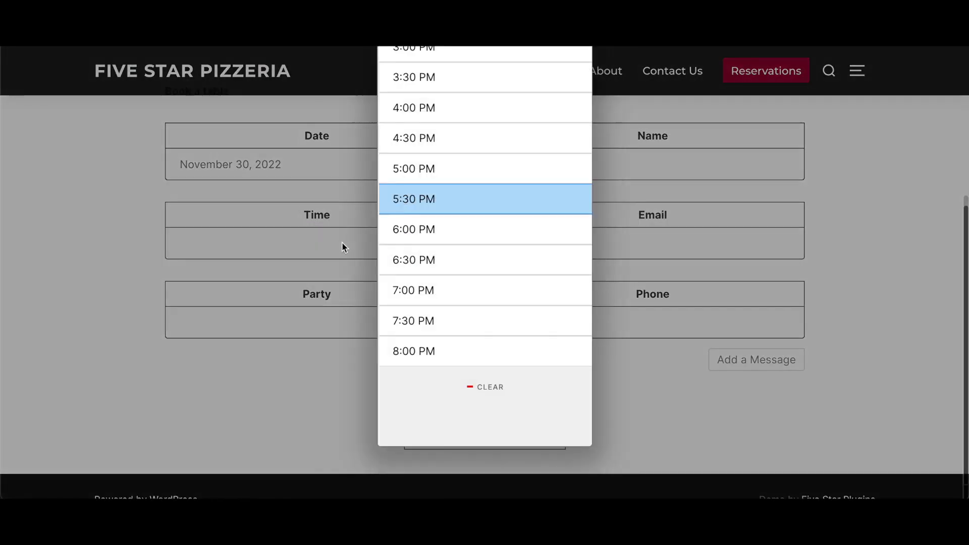
pyautogui.click(441, 290)
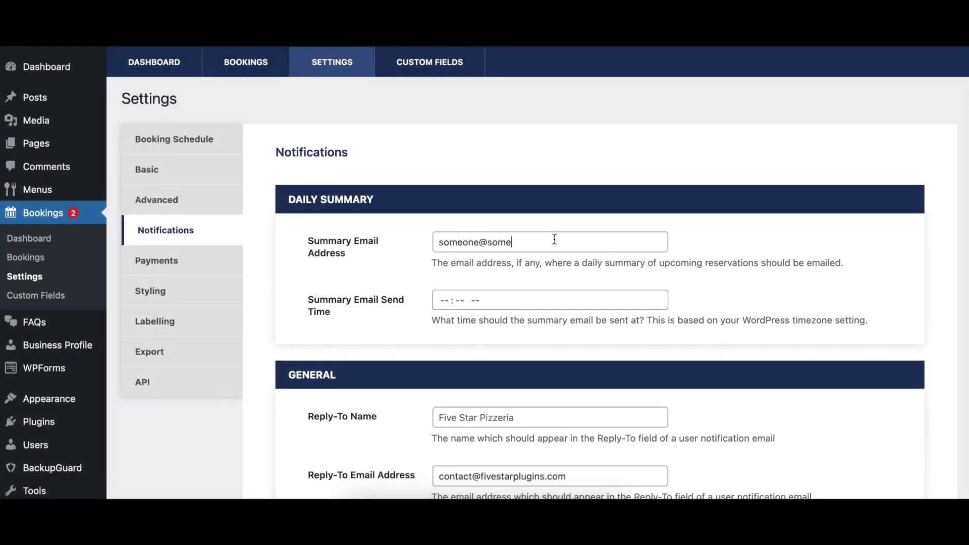
pyautogui.write('where.com')
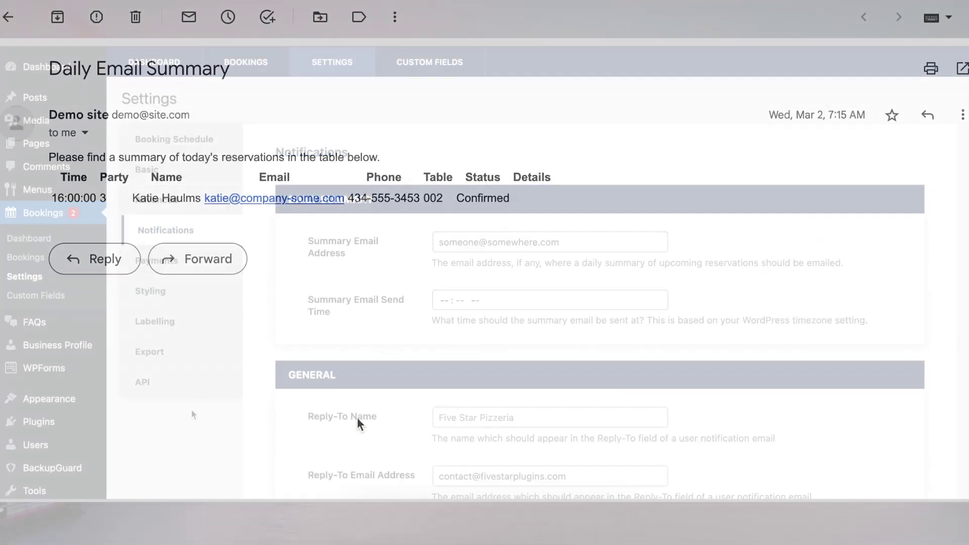
# Set the daily summary email send time to 07:15 AM
pyautogui.click(446, 301)
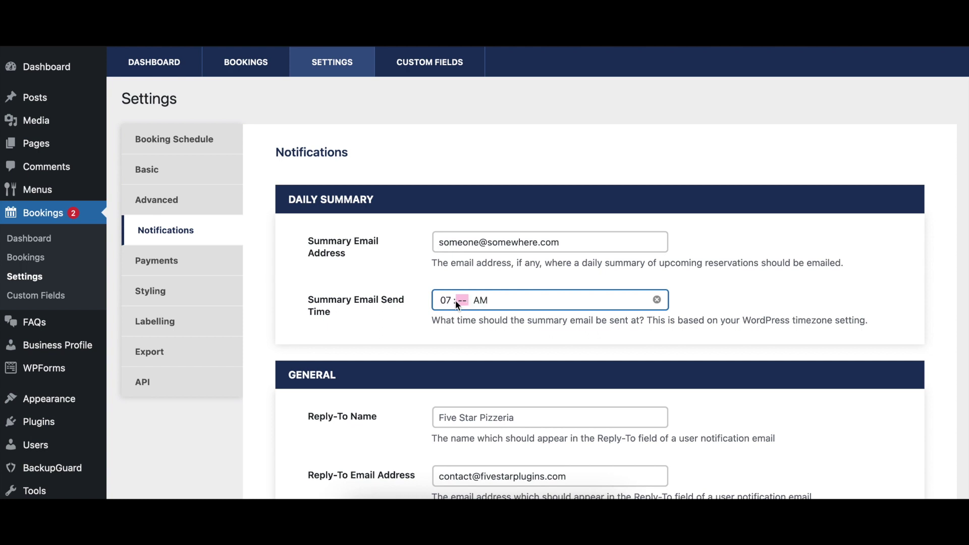
pyautogui.write('15')
pyautogui.click(764, 301)
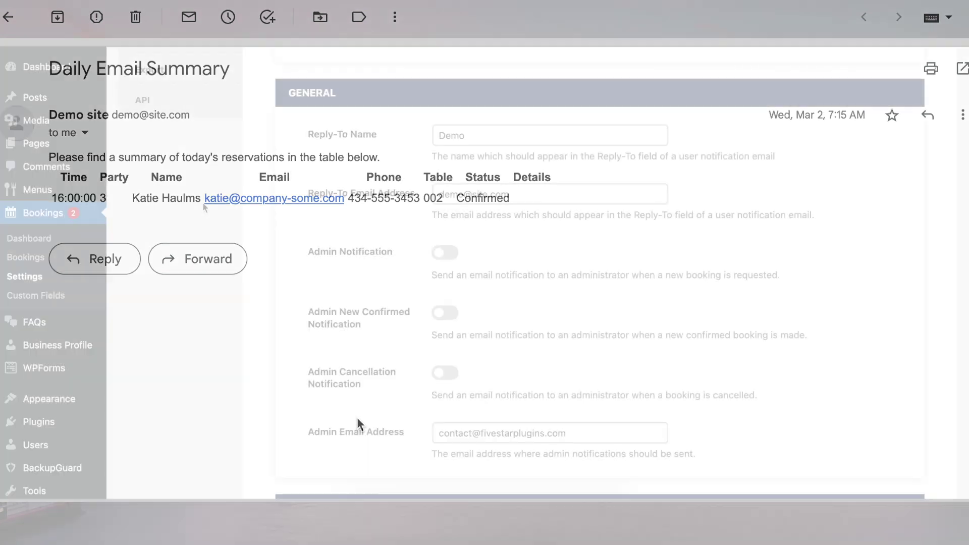
# Set the Reply-To name to 'Demo site' and fill in the reply-to email address
pyautogui.write('site')
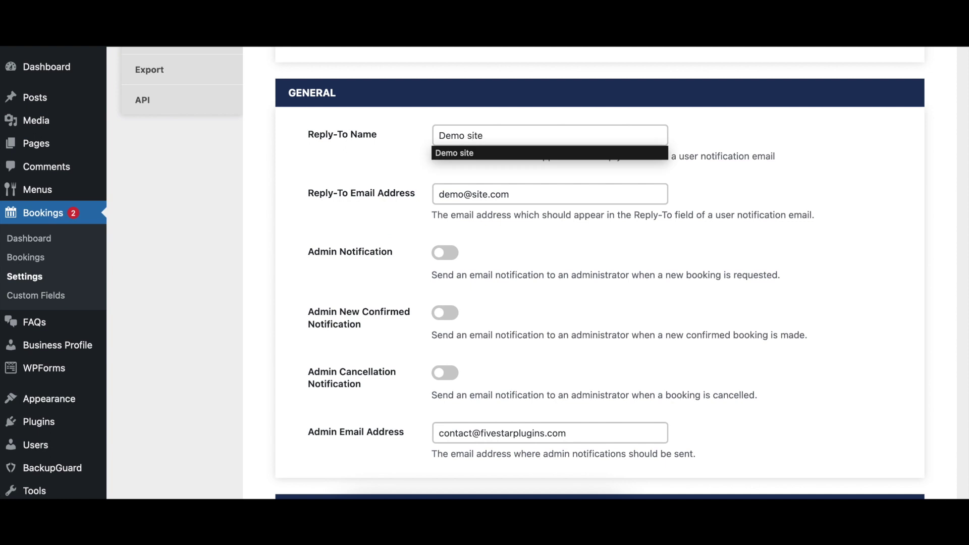
pyautogui.press('Tab')
pyautogui.press('BackSpace')
pyautogui.press('BackSpace')
pyautogui.press('BackSpace')
pyautogui.press('BackSpace')
pyautogui.press('BackSpace')
pyautogui.press('BackSpace')
pyautogui.press('BackSpace')
pyautogui.press('BackSpace')
pyautogui.press('BackSpace')
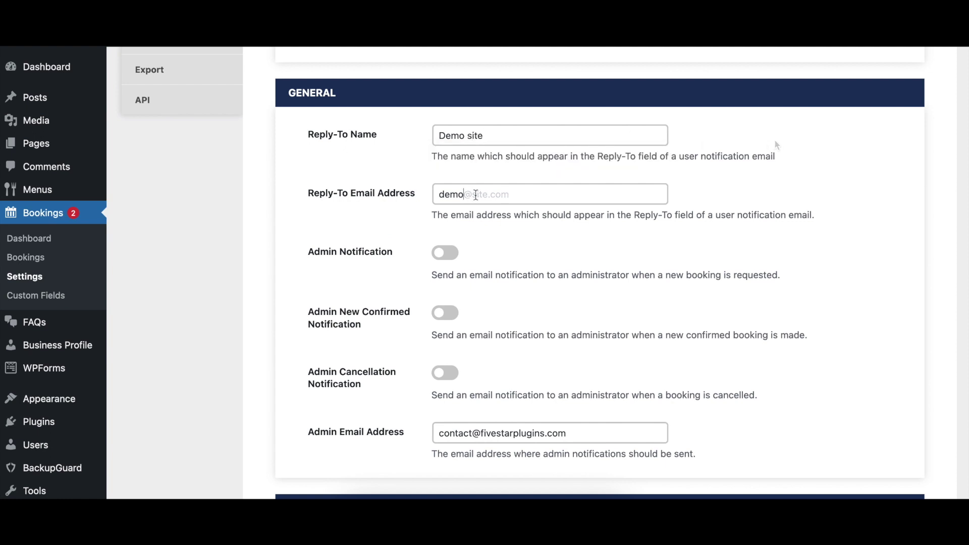
pyautogui.write('@')
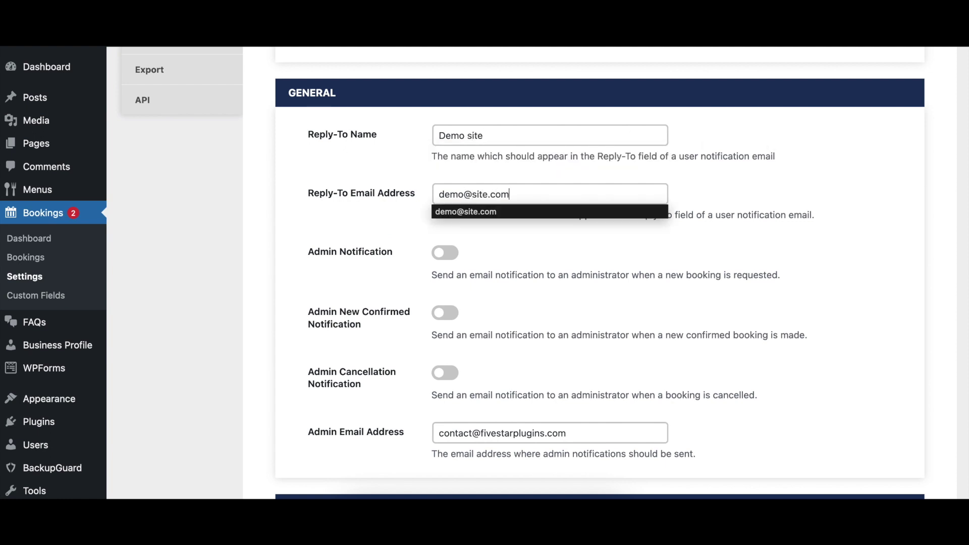
pyautogui.write('site.com')
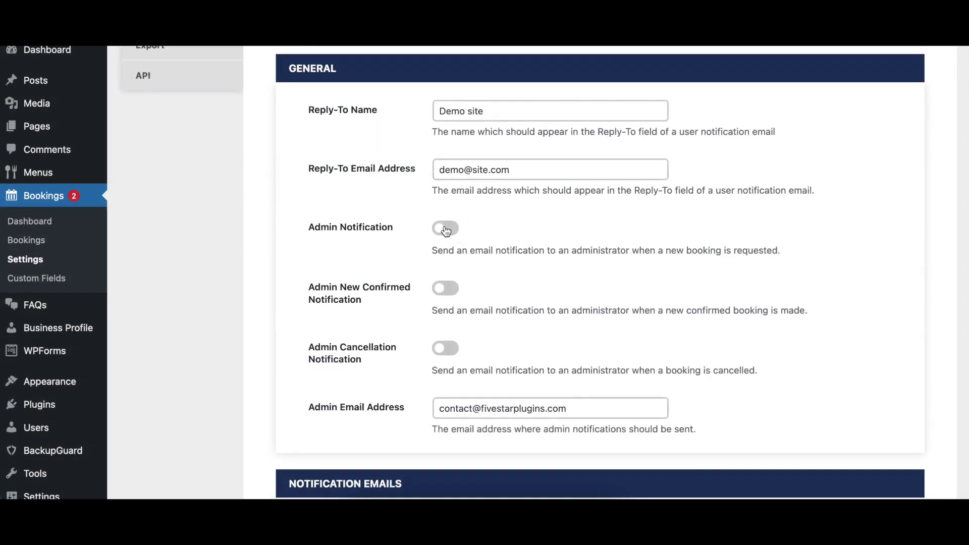
# Enable the Admin Notification and Admin New Confirmed Notification toggles
pyautogui.click(446, 228)
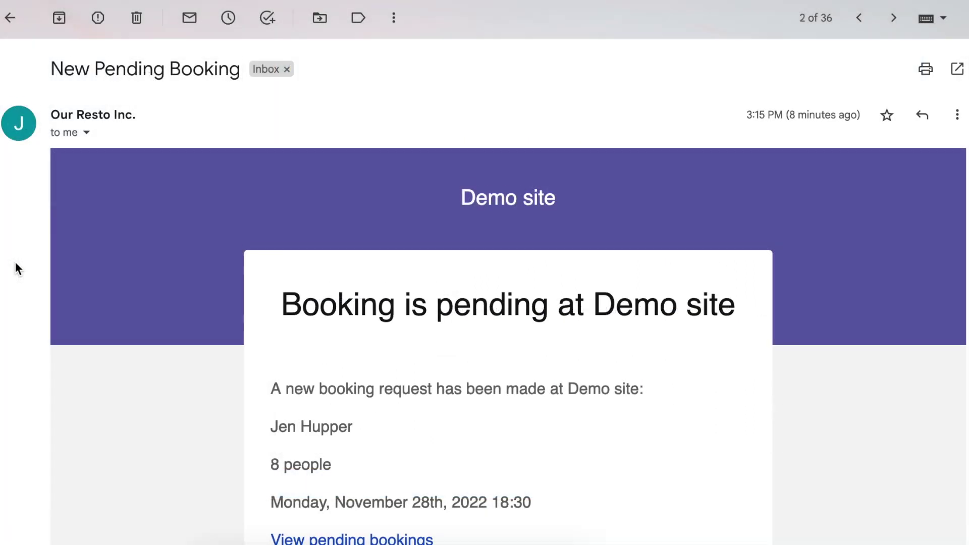
pyautogui.scroll(-1, 15, 262)
pyautogui.scroll(-6, 16, 261)
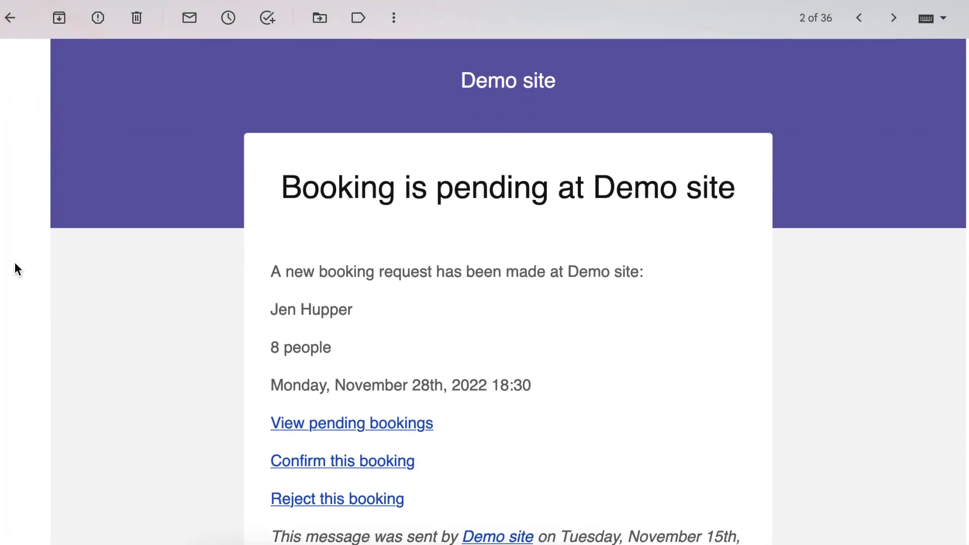
pyautogui.scroll(-3, 13, 264)
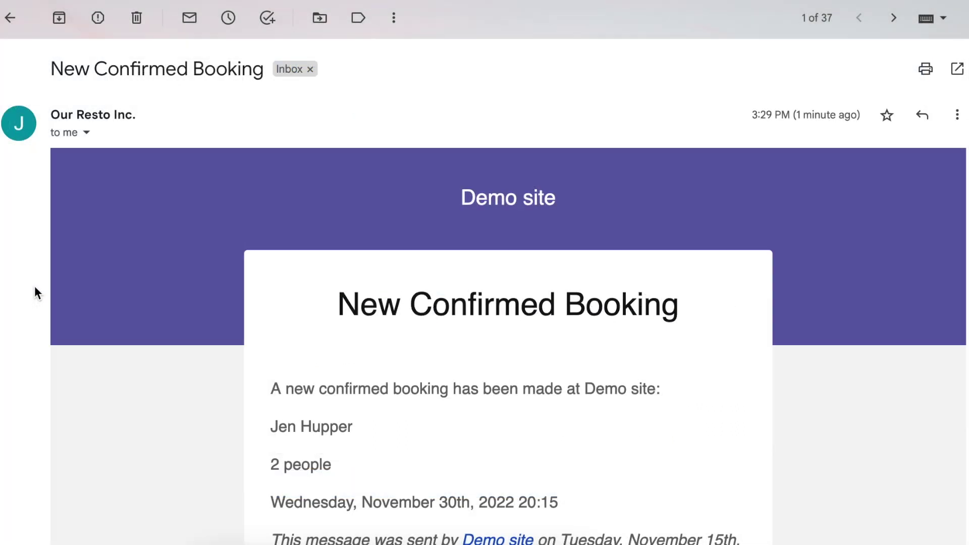
pyautogui.scroll(-1, 36, 292)
pyautogui.scroll(-3, 34, 286)
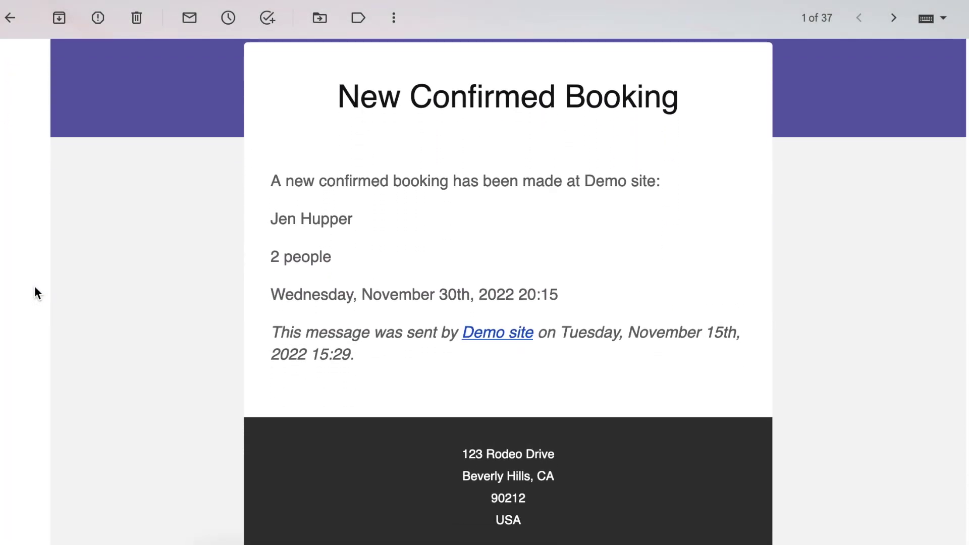
pyautogui.scroll(-3, 34, 286)
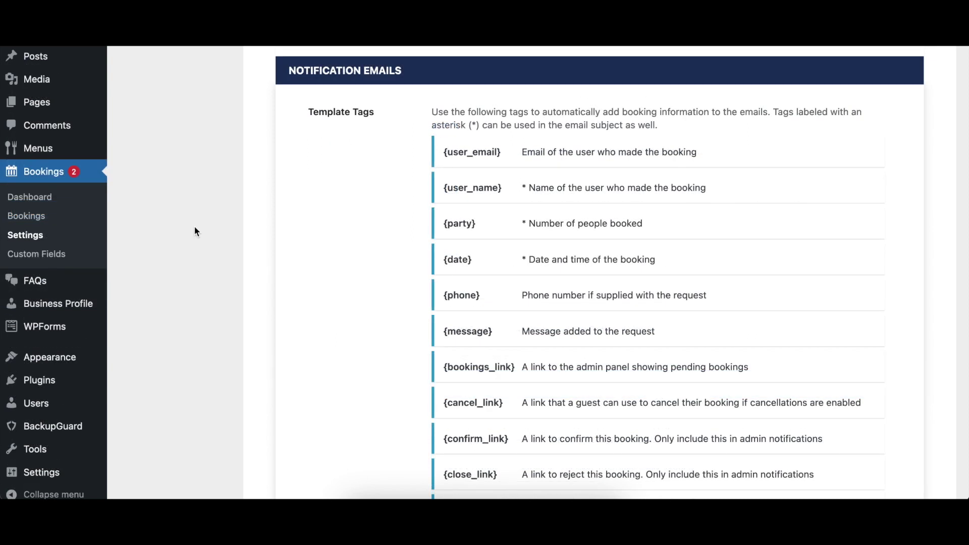
# Review the {party} people line in the pending-booking admin email template
pyautogui.scroll(-5, 194, 229)
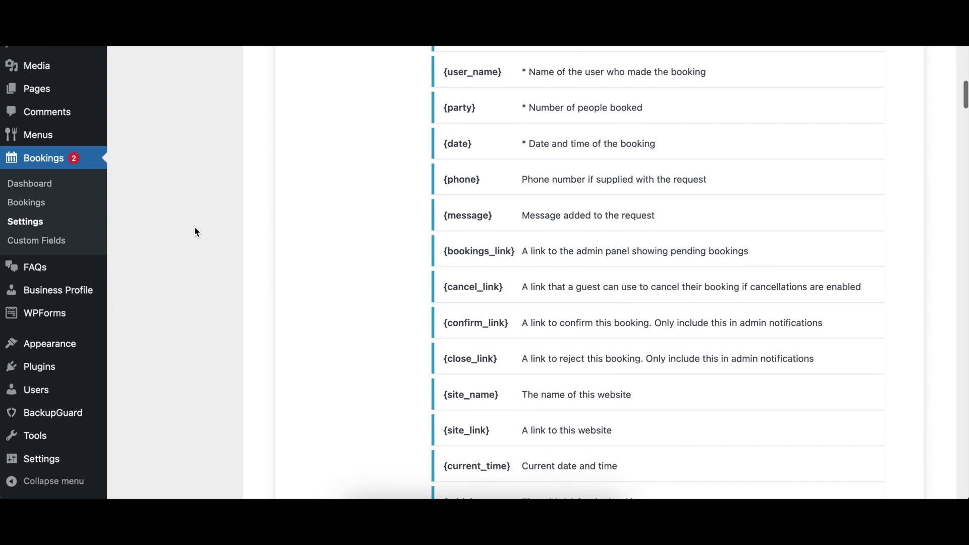
pyautogui.scroll(-5, 195, 229)
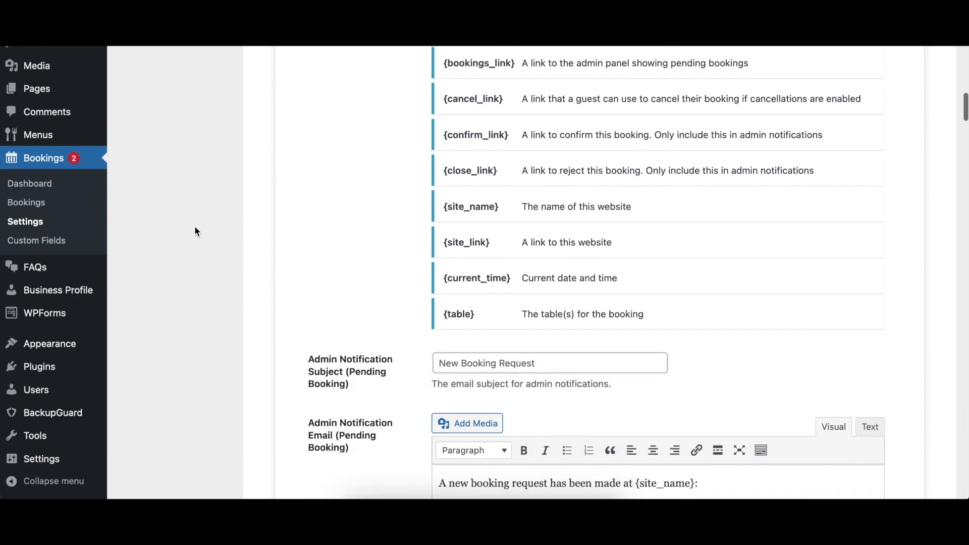
pyautogui.scroll(-5, 195, 227)
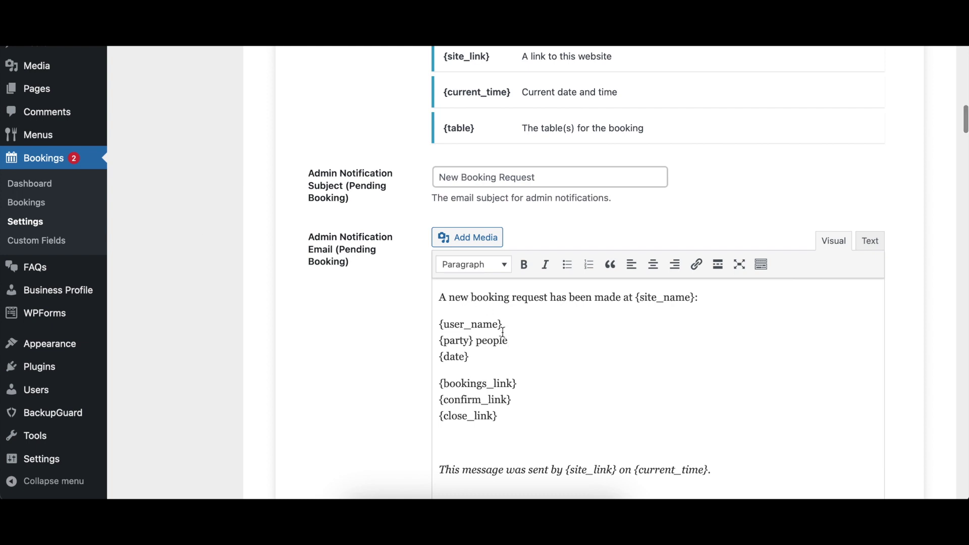
pyautogui.moveTo(509, 341); pyautogui.dragTo(433, 343)
pyautogui.click(565, 345)
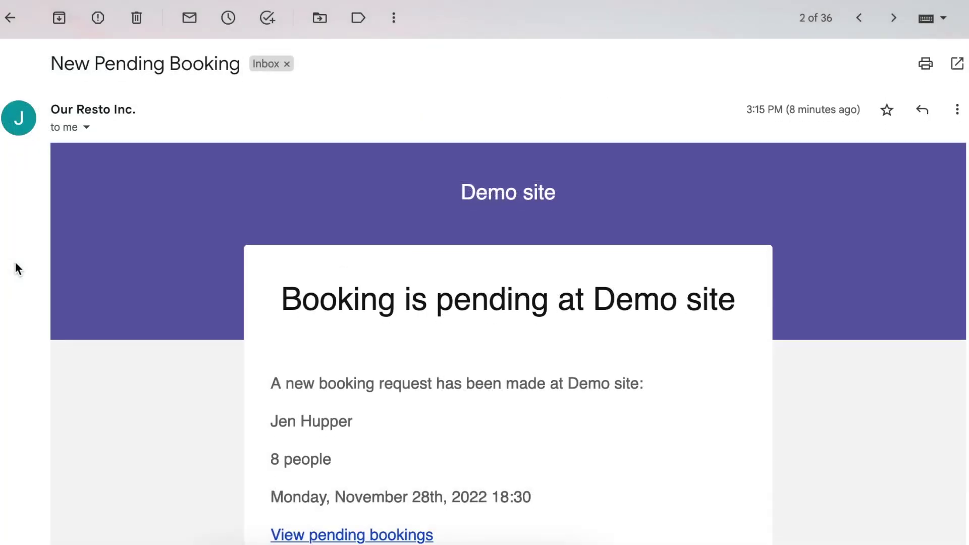
# Change the pending admin email subject to 'Booking is pending at Demo site' and review its body
pyautogui.scroll(-2, 16, 263)
pyautogui.scroll(-4, 14, 262)
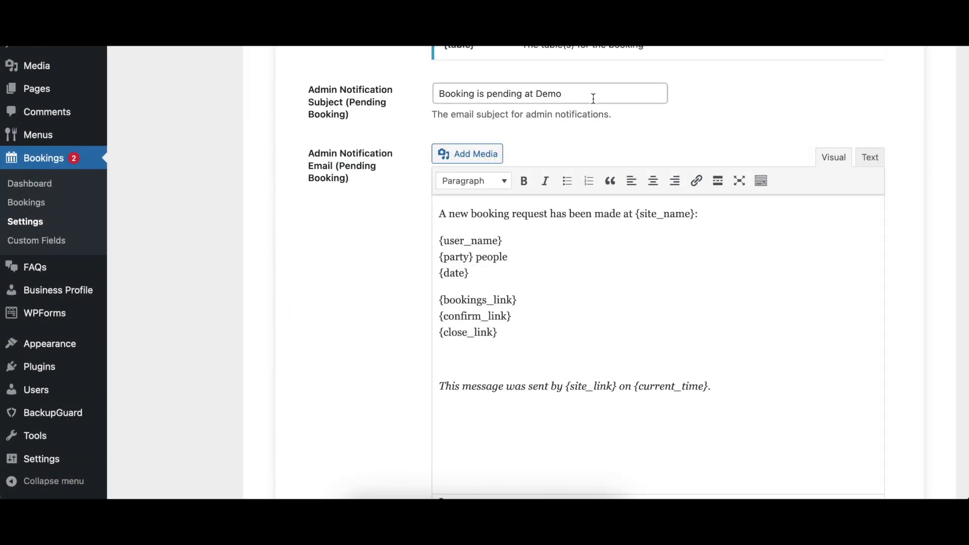
pyautogui.write('site')
pyautogui.moveTo(439, 213); pyautogui.dragTo(770, 388)
pyautogui.click(814, 392)
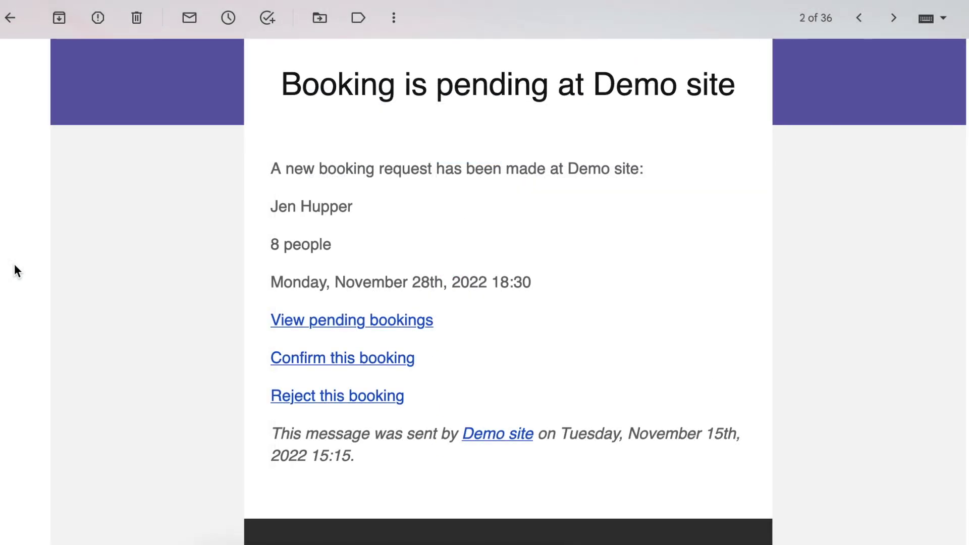
# Review the confirmed-booking admin email's subject and full body text
pyautogui.scroll(-3, 14, 265)
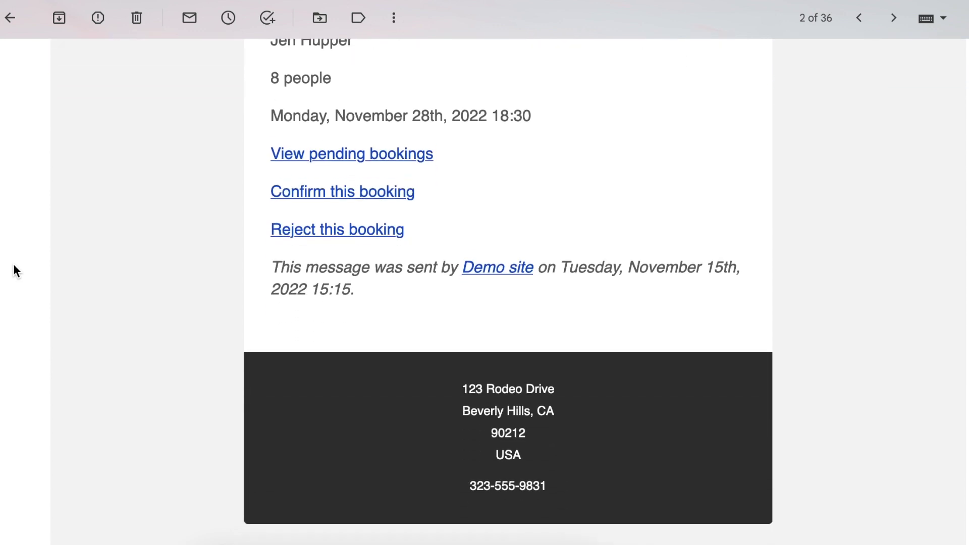
pyautogui.scroll(-2, 14, 263)
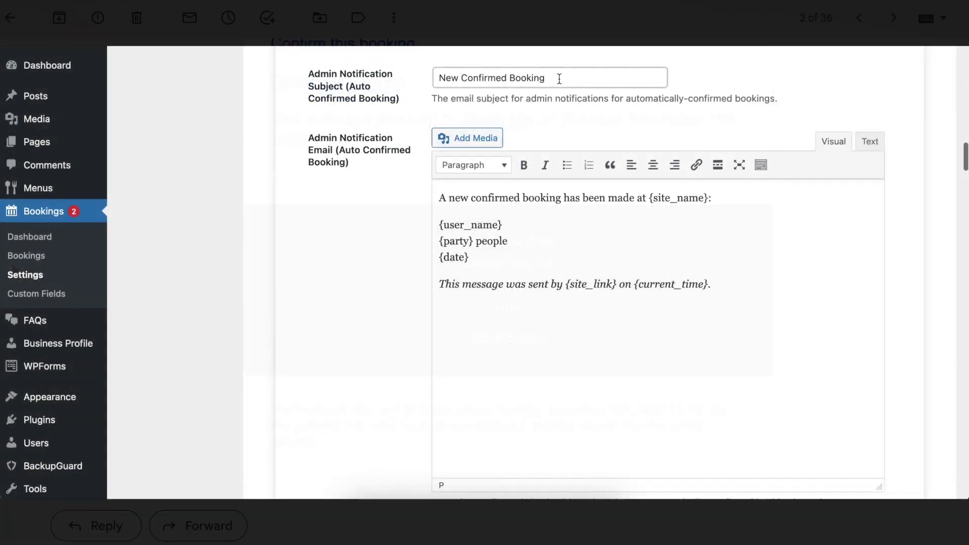
pyautogui.tripleClick(558, 76)
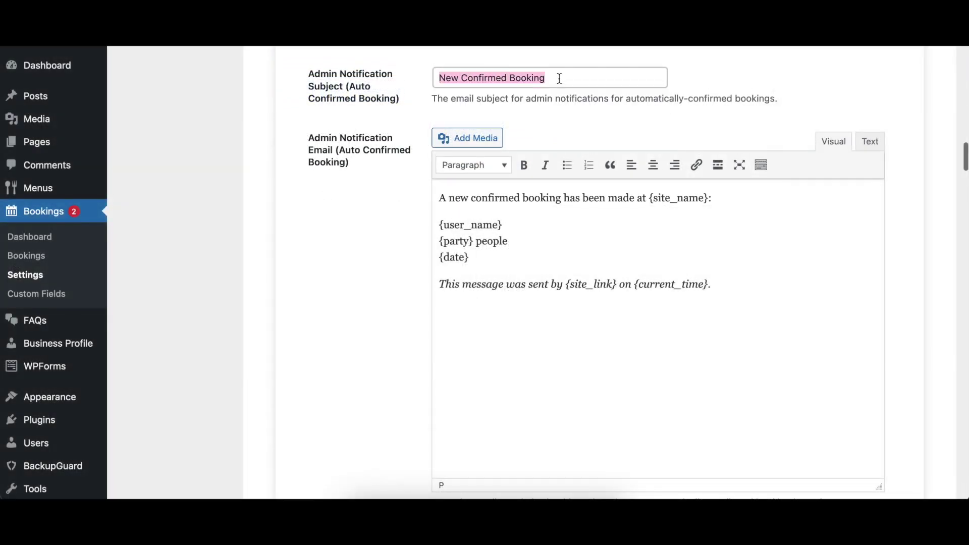
pyautogui.click(781, 266)
pyautogui.hotkey('ctrl', 'a')
pyautogui.click(854, 278)
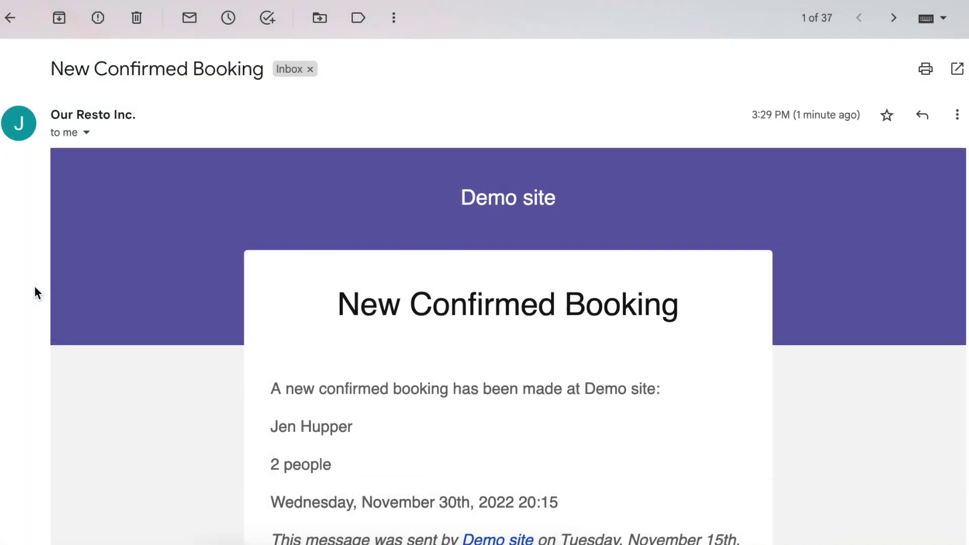
pyautogui.scroll(-2, 34, 287)
pyautogui.scroll(-5, 34, 287)
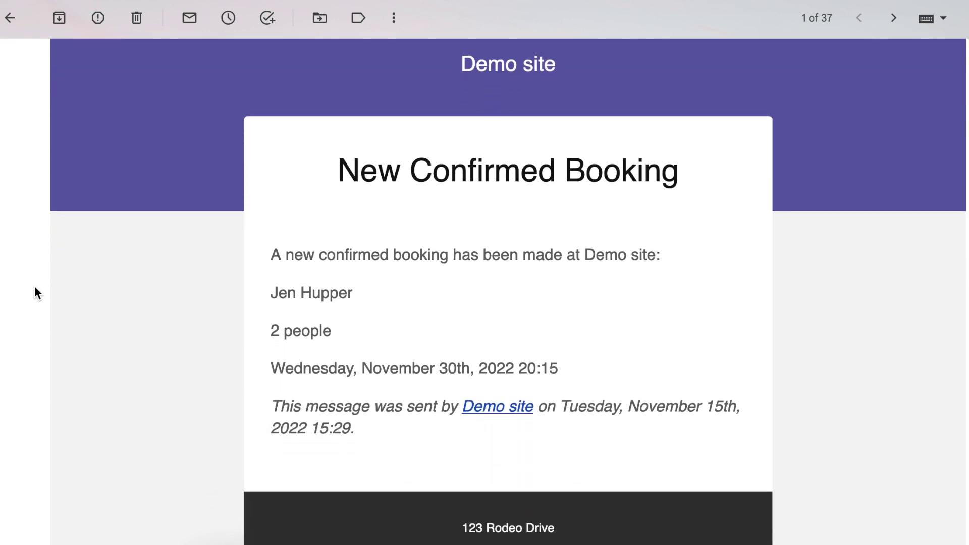
pyautogui.scroll(-5, 34, 286)
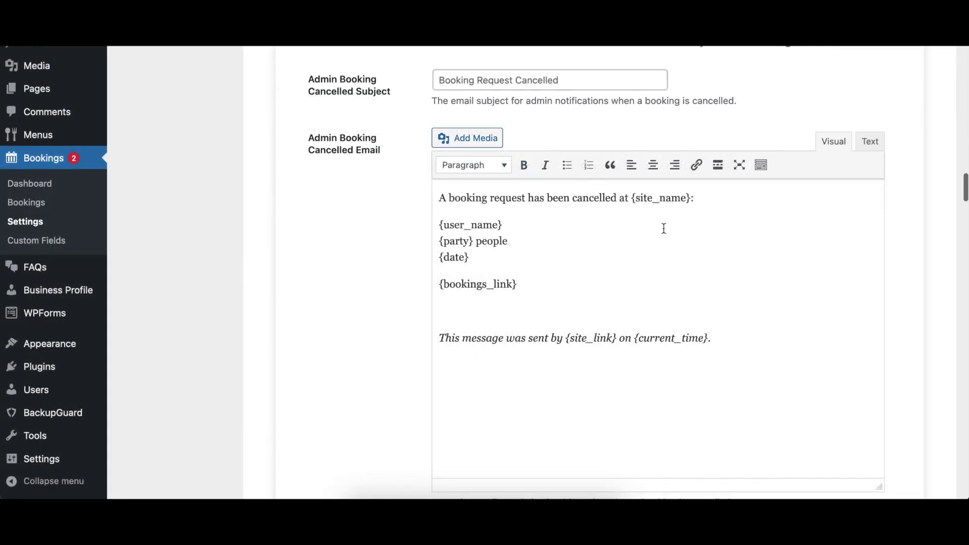
# Select and review the full Admin Booking Cancelled email body
pyautogui.click(708, 272)
pyautogui.hotkey('ctrl', 'a')
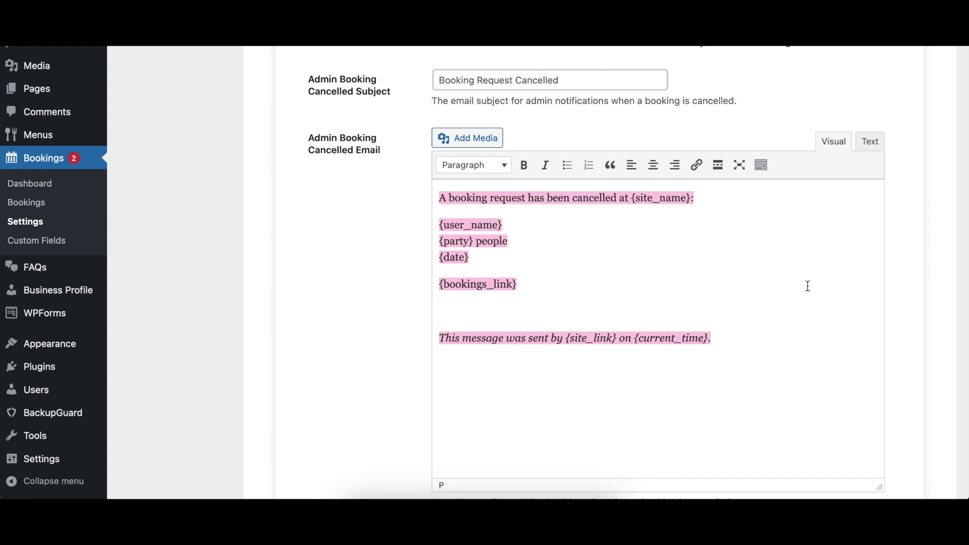
pyautogui.click(813, 286)
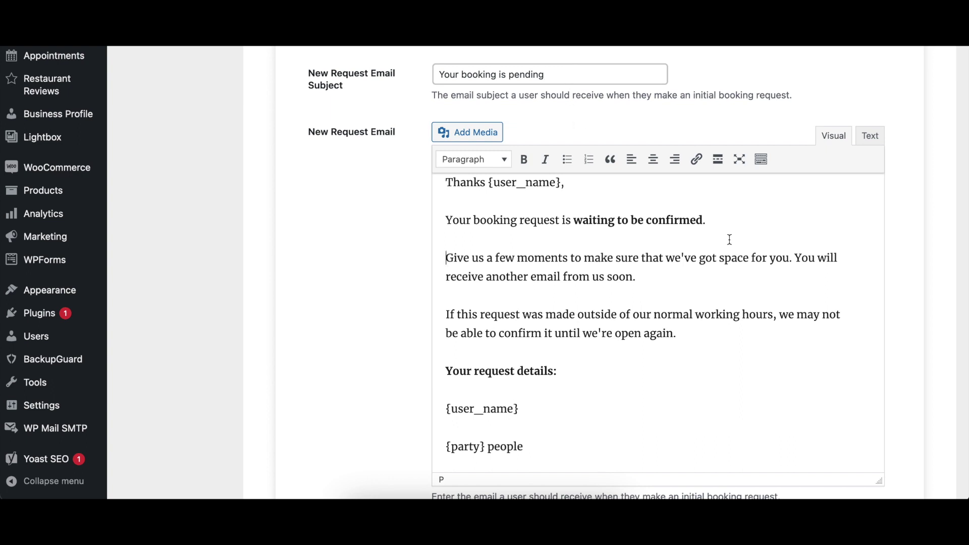
# Scroll through the pending and confirmed customer email templates to the Rejected Email
pyautogui.scroll(-5, 730, 239)
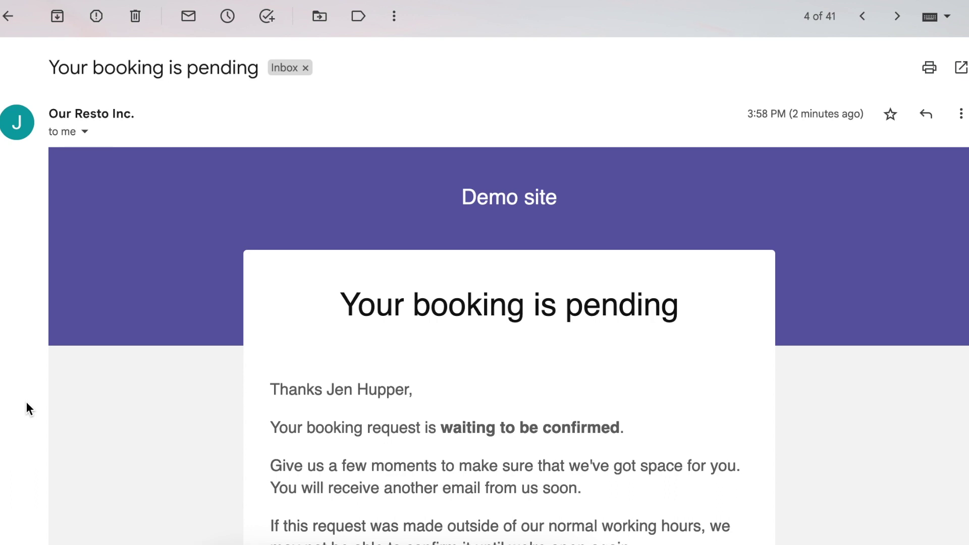
pyautogui.scroll(-2, 26, 402)
pyautogui.scroll(-3, 26, 402)
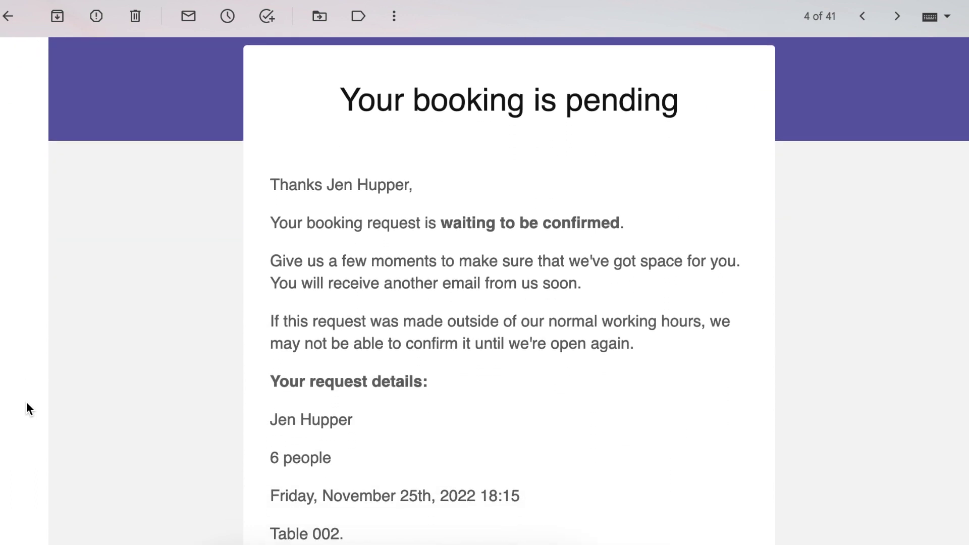
pyautogui.scroll(-4, 26, 402)
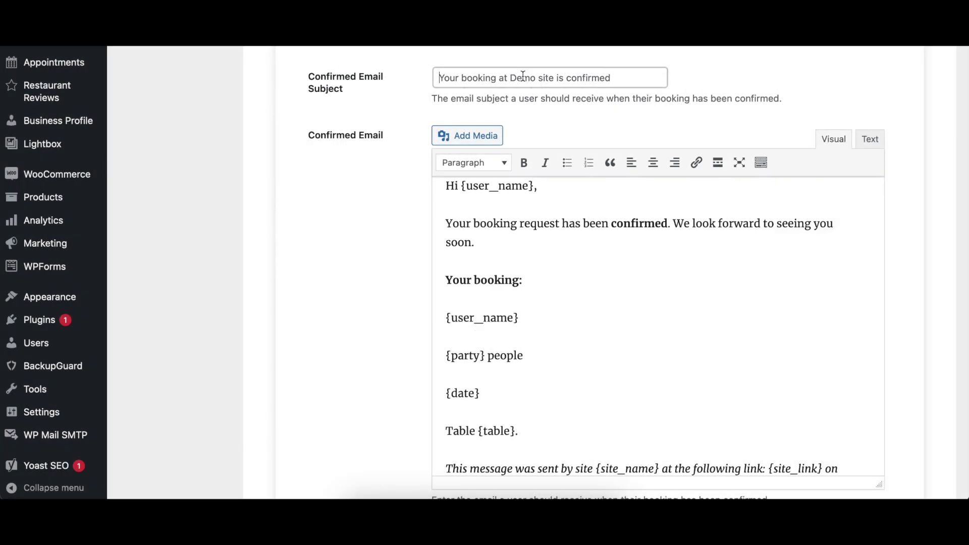
pyautogui.scroll(-3, 664, 243)
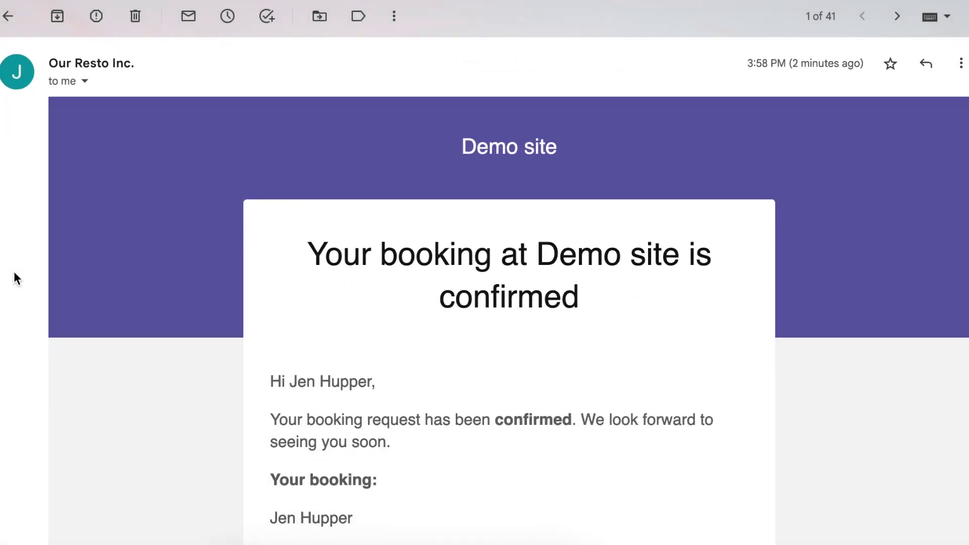
pyautogui.scroll(-3, 13, 278)
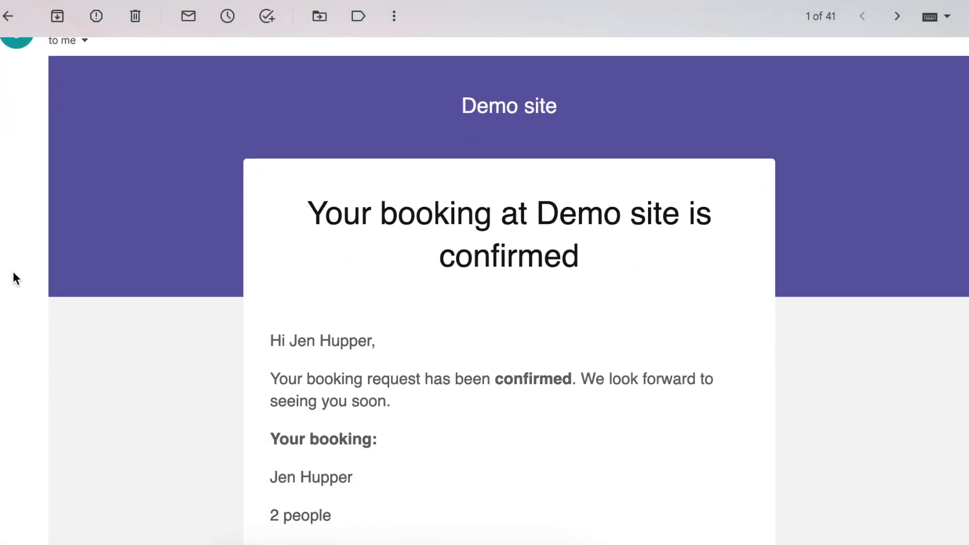
pyautogui.scroll(-2, 14, 278)
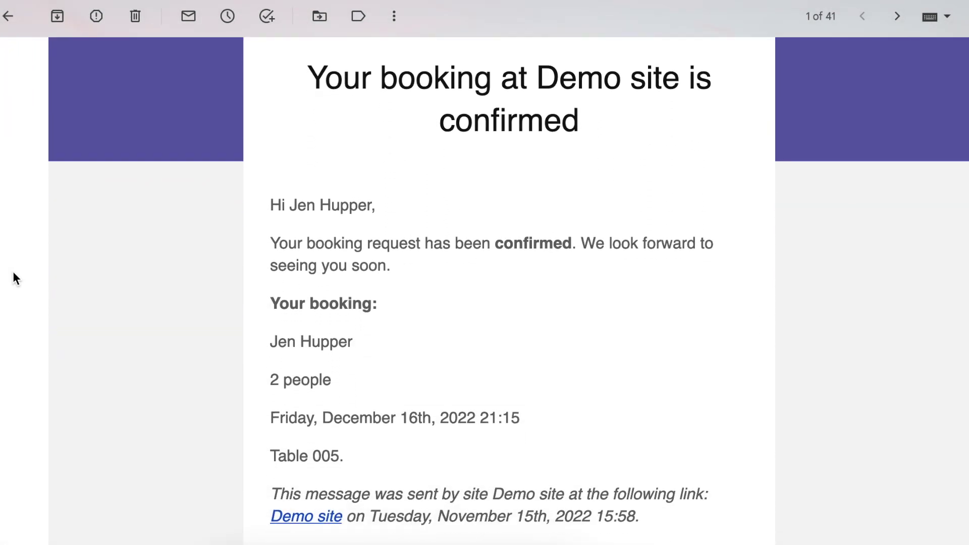
pyautogui.scroll(-3, 13, 273)
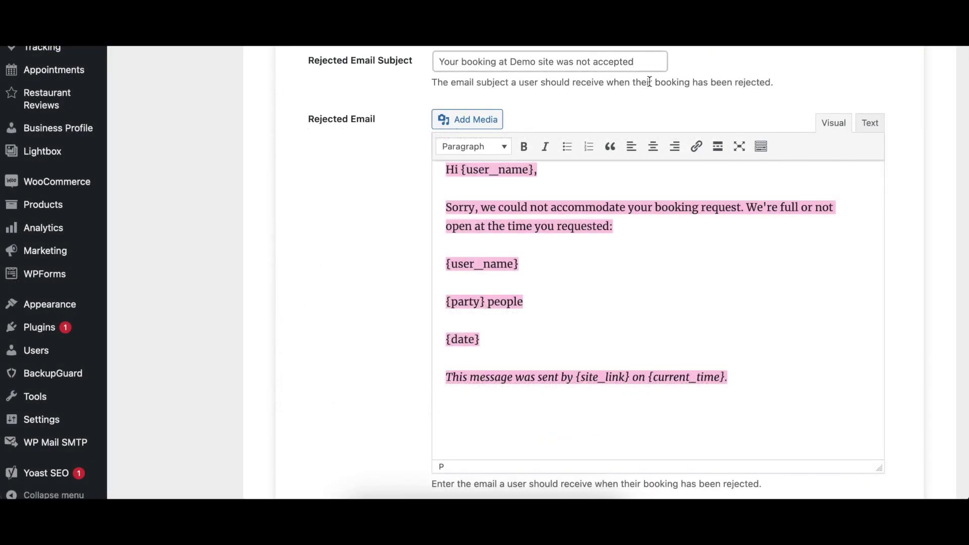
# Review the Rejected Email body, then scroll down to the Booking Cancelled Email template
pyautogui.click(707, 283)
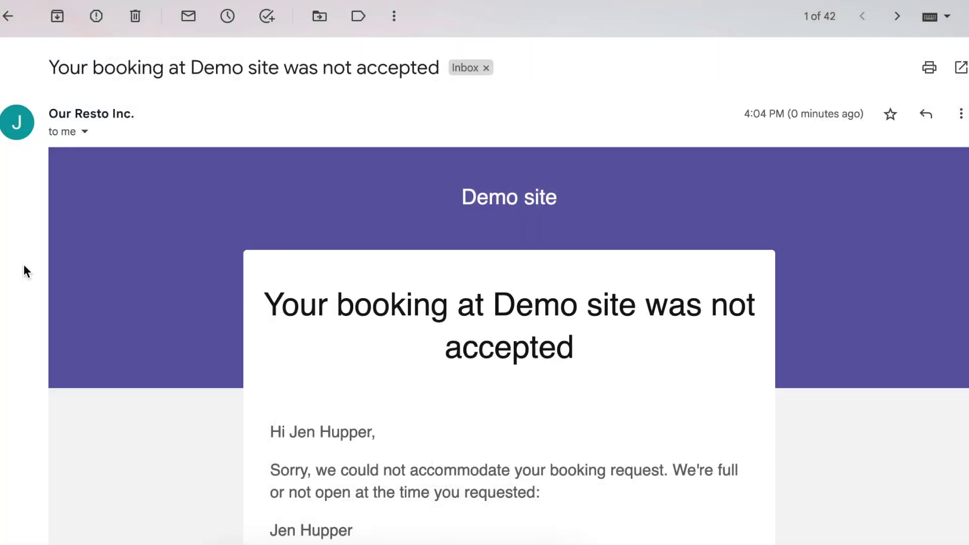
pyautogui.scroll(-2, 23, 264)
pyautogui.scroll(-4, 23, 266)
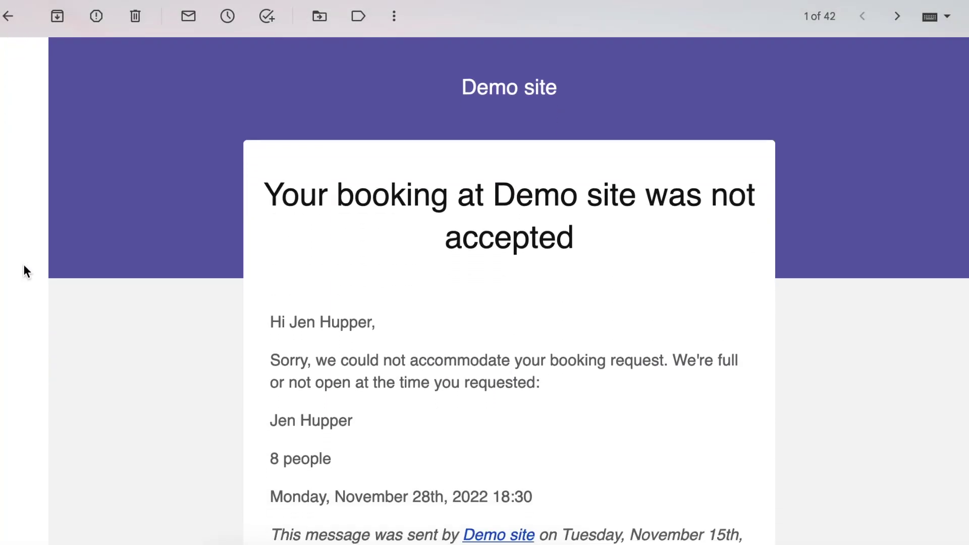
pyautogui.scroll(-3, 24, 265)
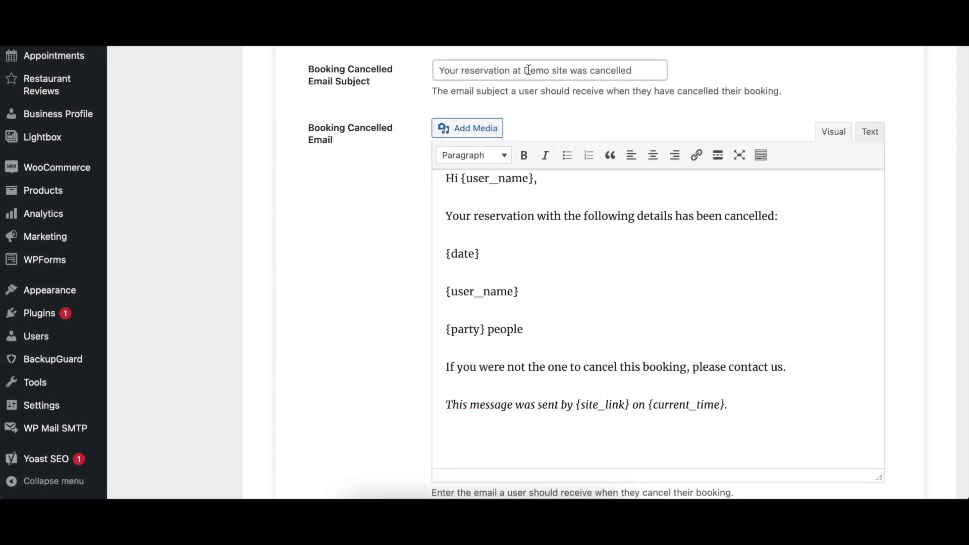
# Click into the Booking Cancelled Email message body before heading to the bookings list
pyautogui.click(829, 289)
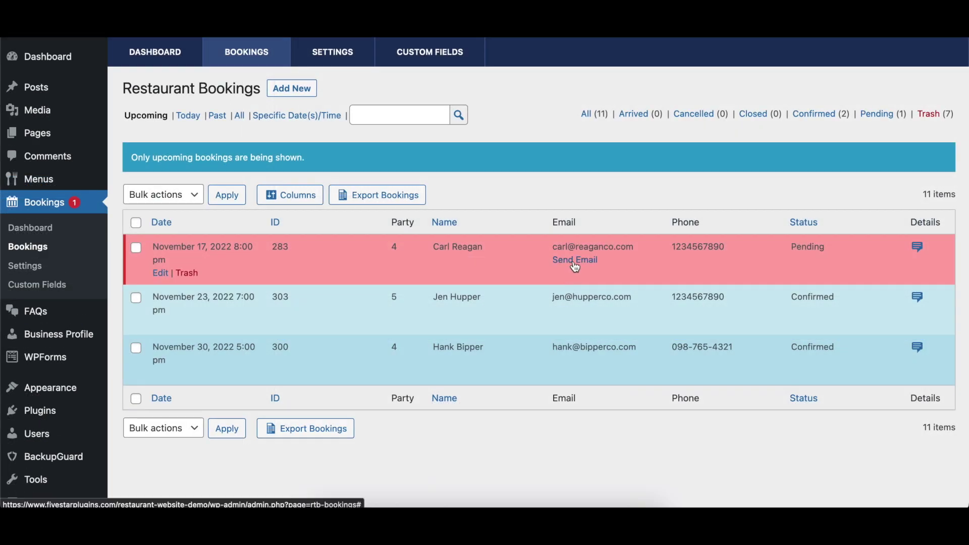
# Start a custom email to the pending booking's guest, then preview the Confirmed Email template in the designer
pyautogui.click(575, 259)
pyautogui.click(503, 147)
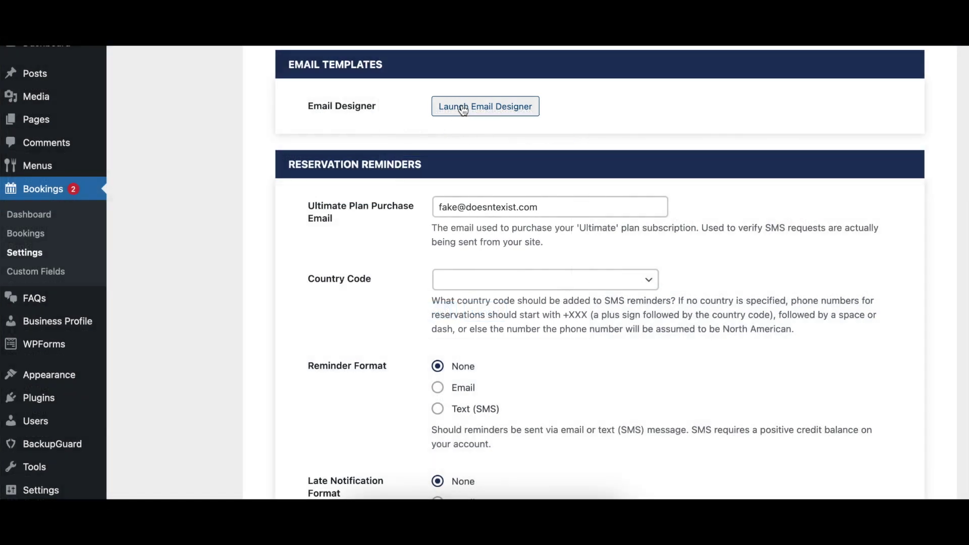
pyautogui.click(463, 109)
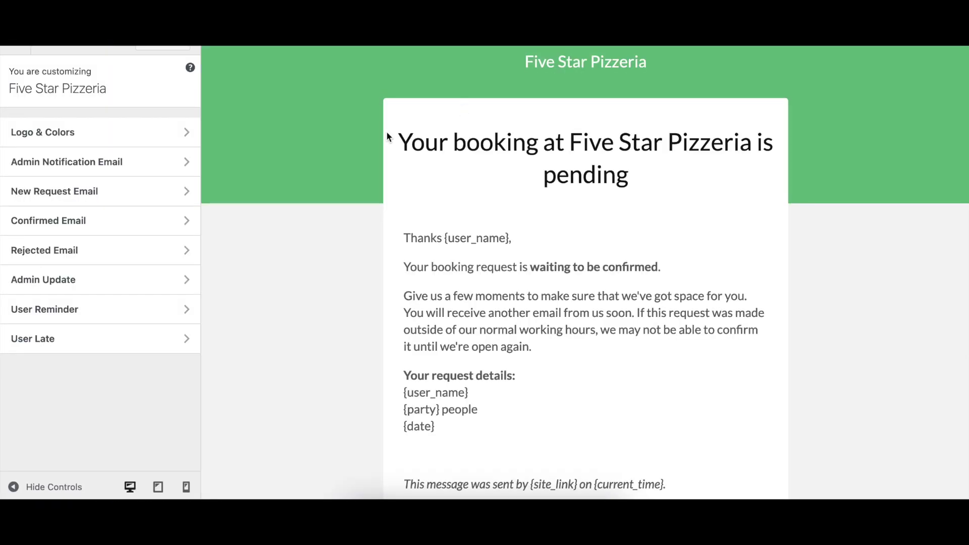
pyautogui.click(116, 225)
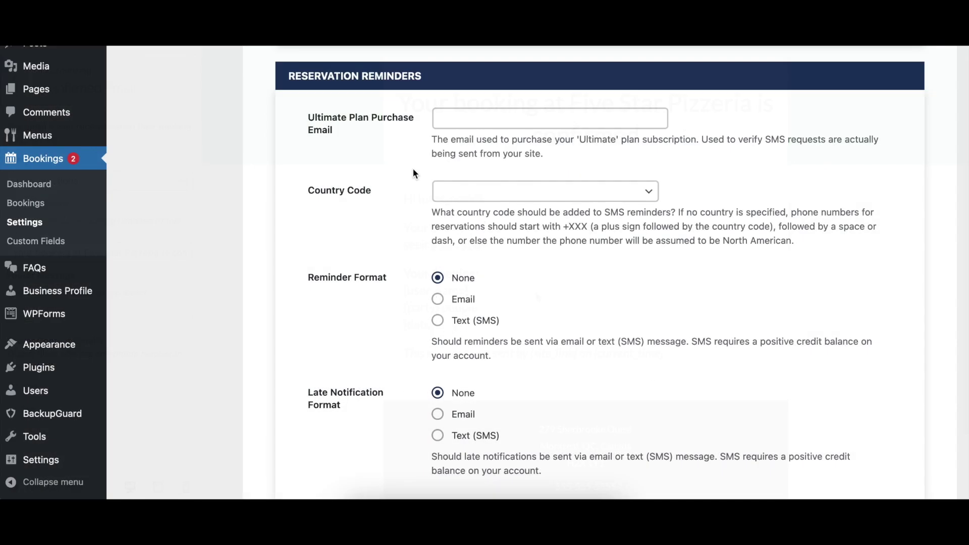
# Autofill the Ultimate Plan Purchase Email and browse the SMS country code choices
pyautogui.click(499, 117)
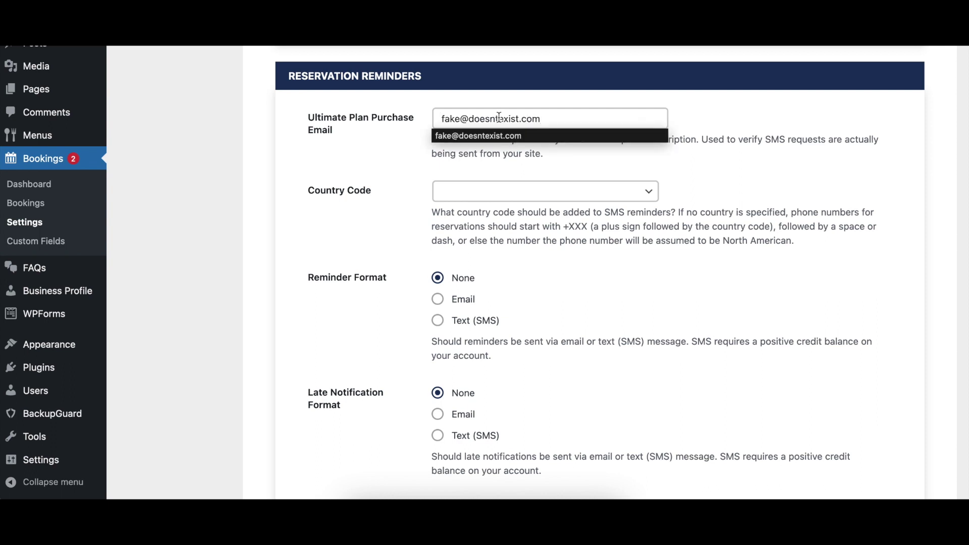
pyautogui.click(498, 135)
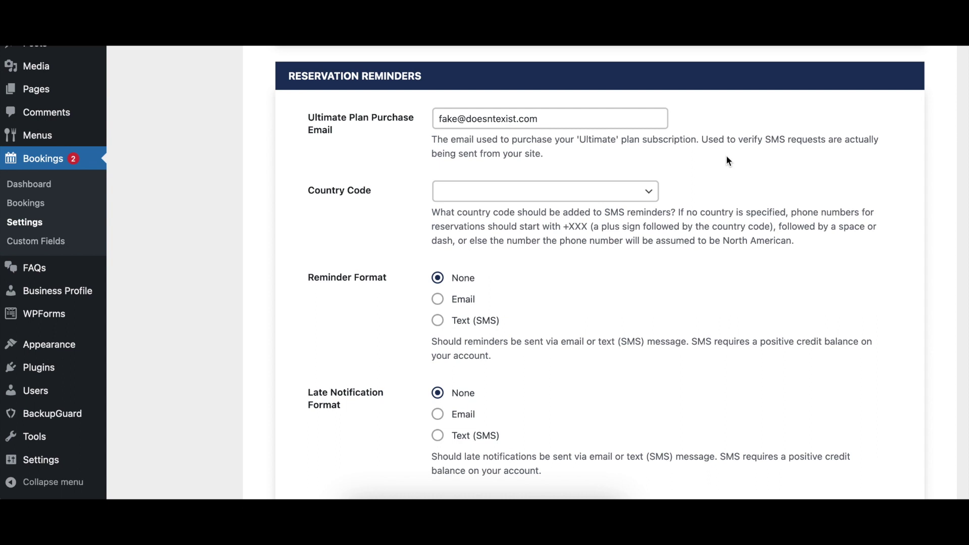
pyautogui.click(478, 198)
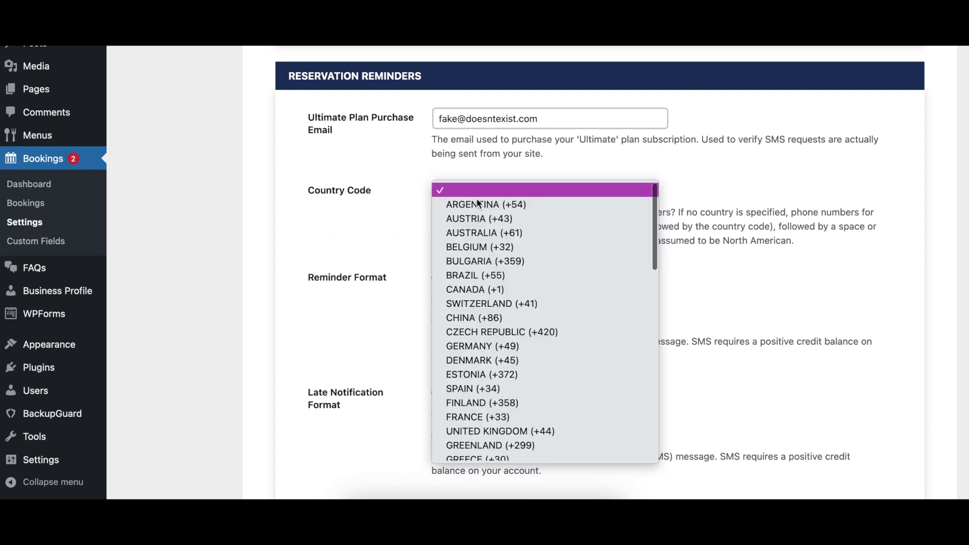
pyautogui.scroll(-5, 487, 215)
pyautogui.scroll(-12, 495, 234)
pyautogui.scroll(-5, 495, 235)
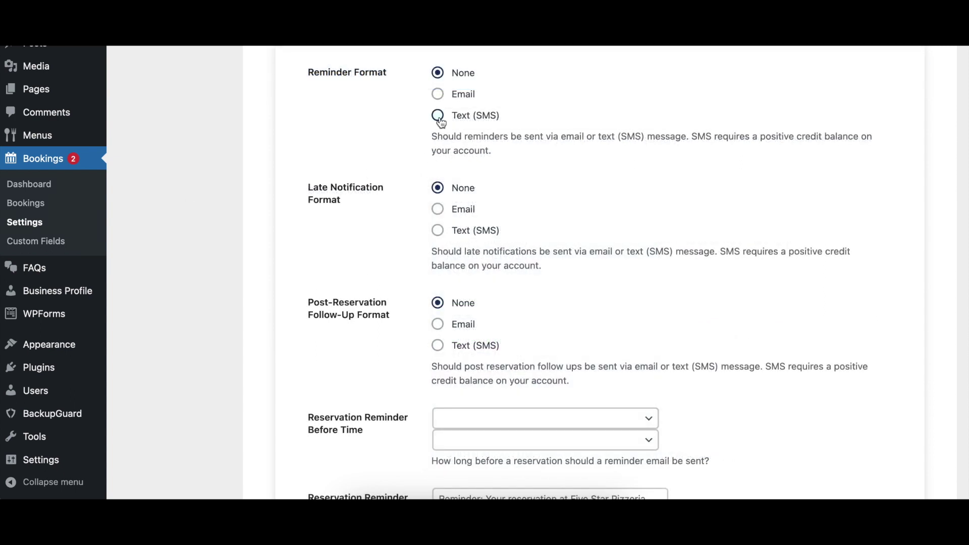
# Send reminders and late notifications as Text (SMS) and post-reservation follow-ups as Email
pyautogui.click(438, 117)
pyautogui.click(438, 231)
pyautogui.click(438, 325)
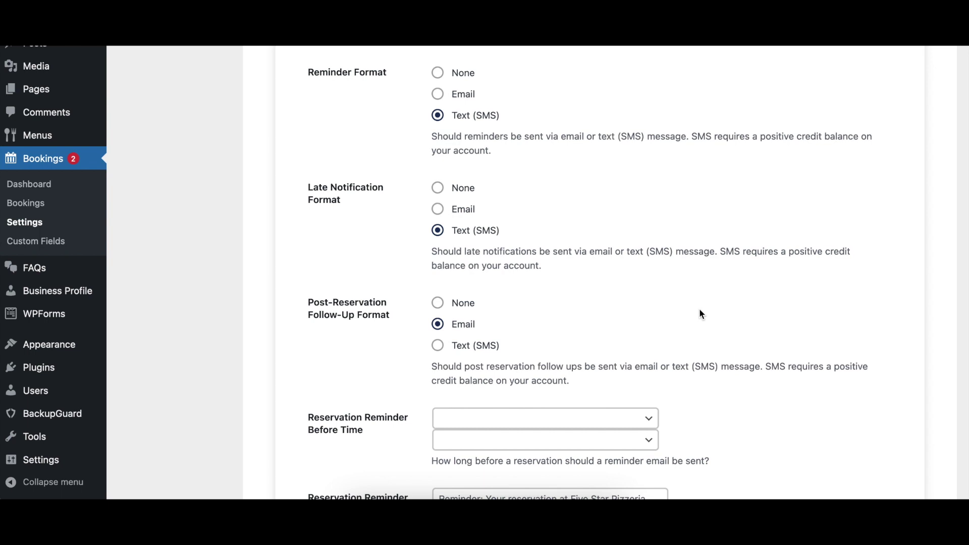
# Set the reservation reminder lead time to 4 Hours
pyautogui.scroll(-5, 701, 314)
pyautogui.click(473, 184)
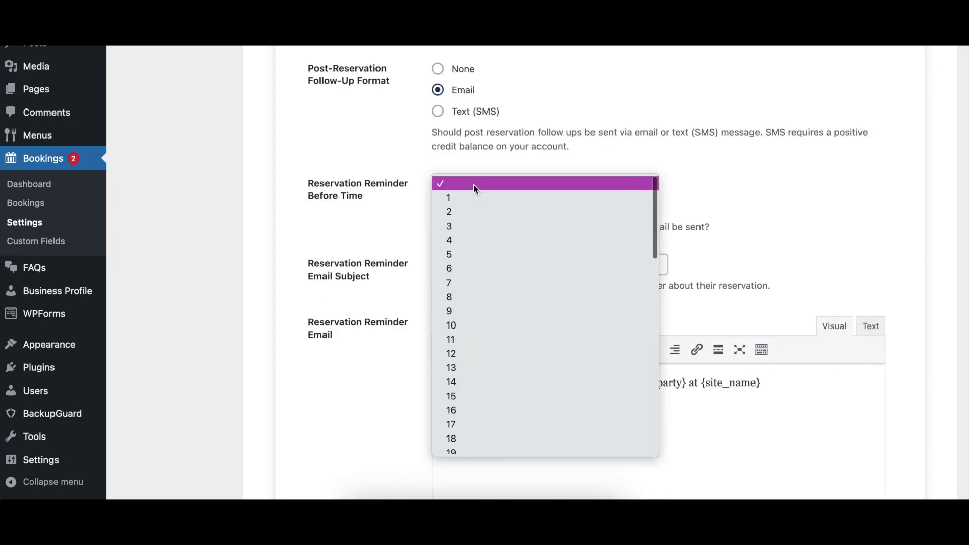
pyautogui.click(476, 238)
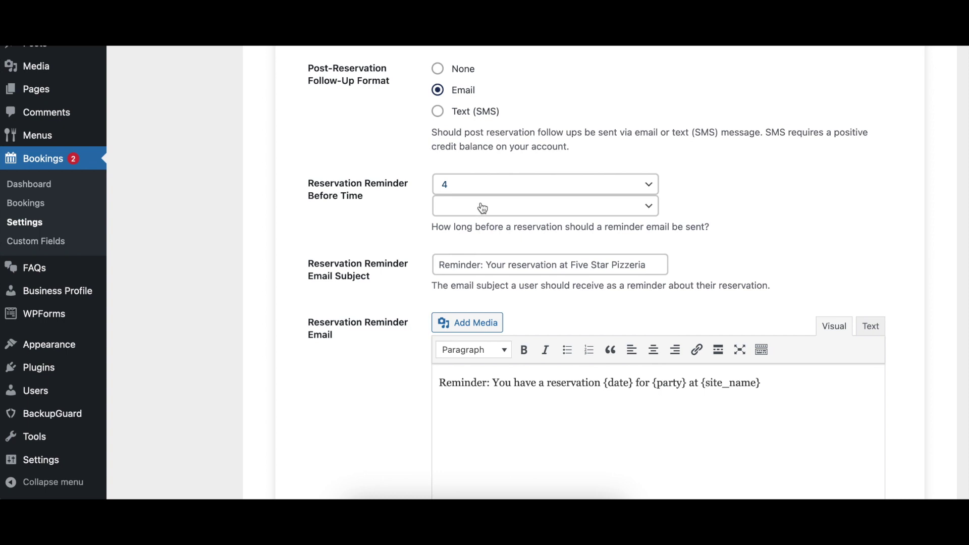
pyautogui.click(483, 208)
pyautogui.click(485, 234)
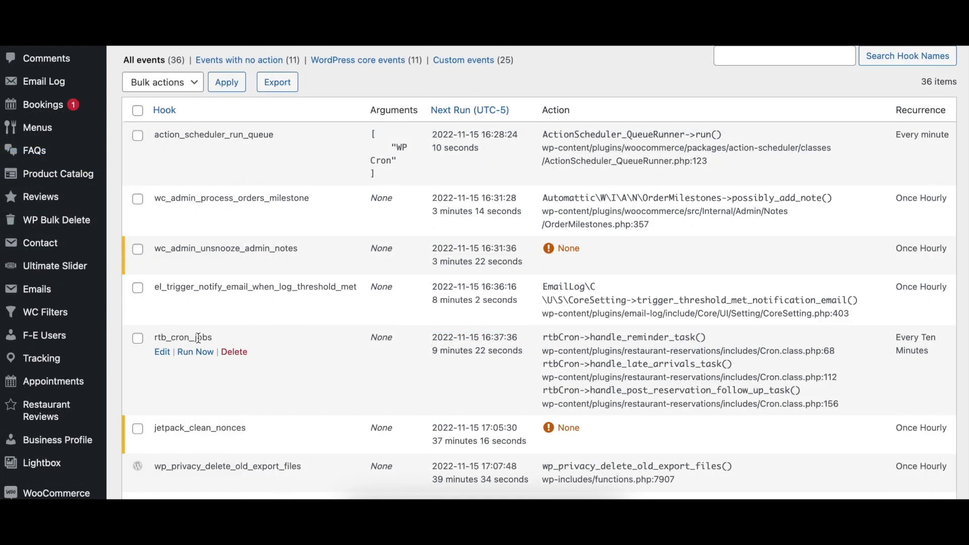
# Review the rtb_cron_jobs event and the 'Reminder of your upcoming reservation' subject and message
pyautogui.doubleClick(200, 337)
pyautogui.click(331, 341)
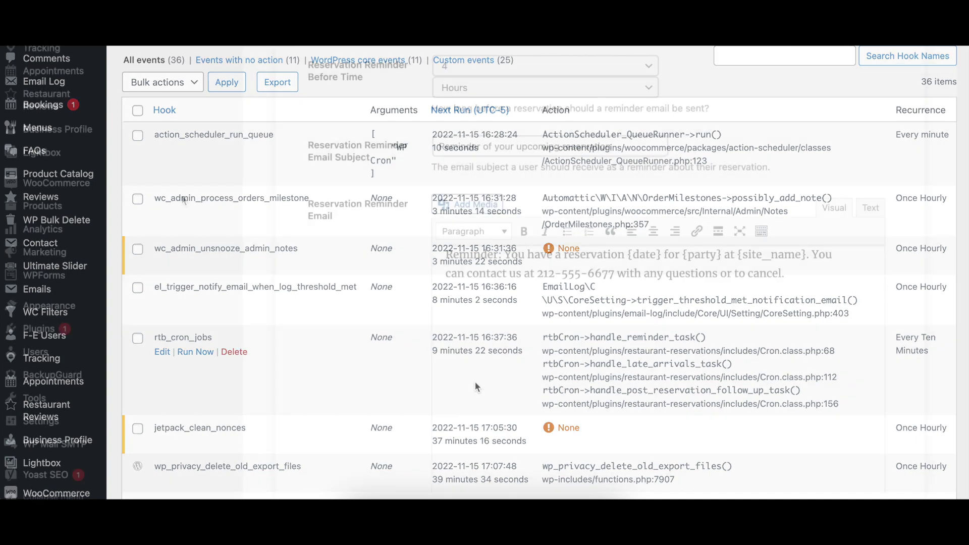
pyautogui.tripleClick(632, 145)
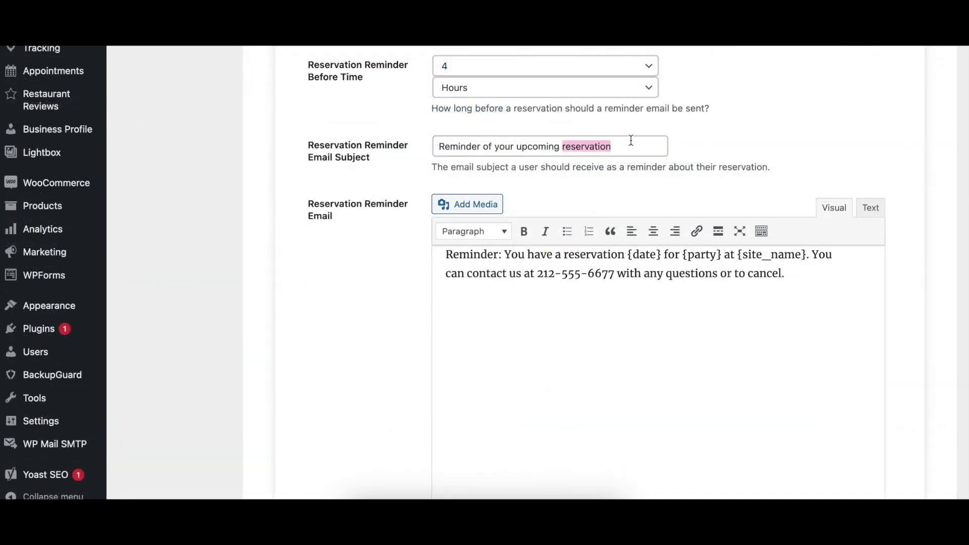
pyautogui.click(755, 150)
pyautogui.tripleClick(804, 282)
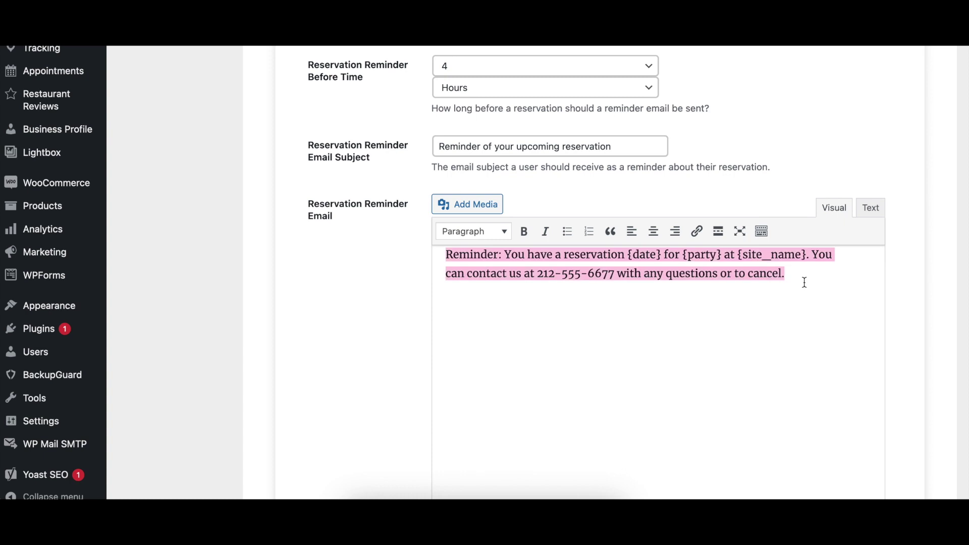
pyautogui.click(838, 301)
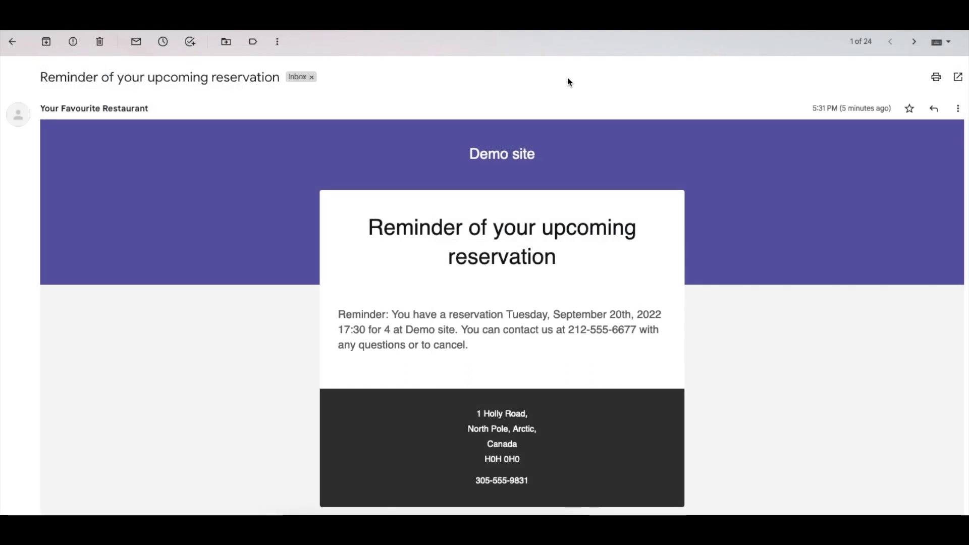
pyautogui.scroll(-3, 567, 79)
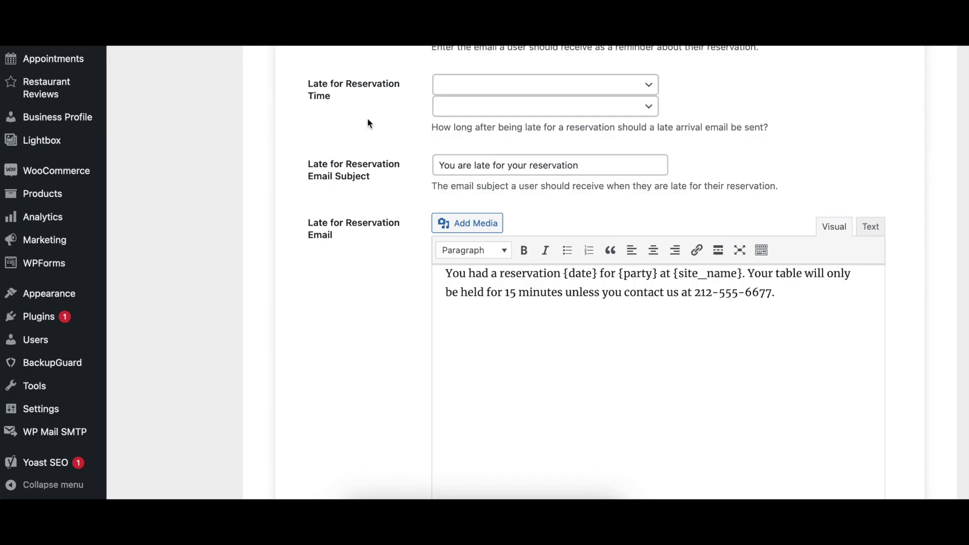
pyautogui.click(453, 90)
# Set the late-arrival delay to 20 Minutes
pyautogui.scroll(-4, 474, 143)
pyautogui.click(476, 174)
pyautogui.click(536, 104)
pyautogui.click(539, 120)
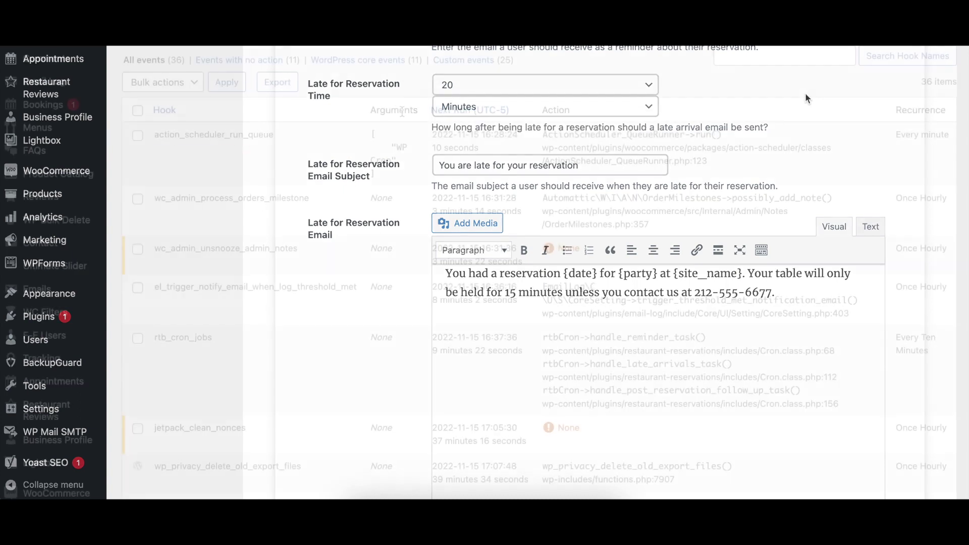
# Review the rtb_cron_jobs event and the late-reservation email message text
pyautogui.doubleClick(194, 338)
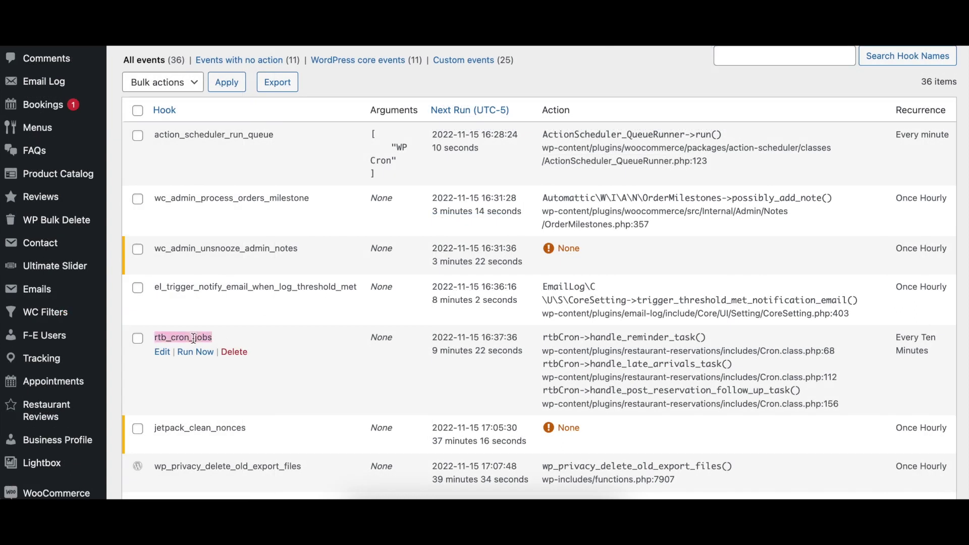
pyautogui.click(270, 338)
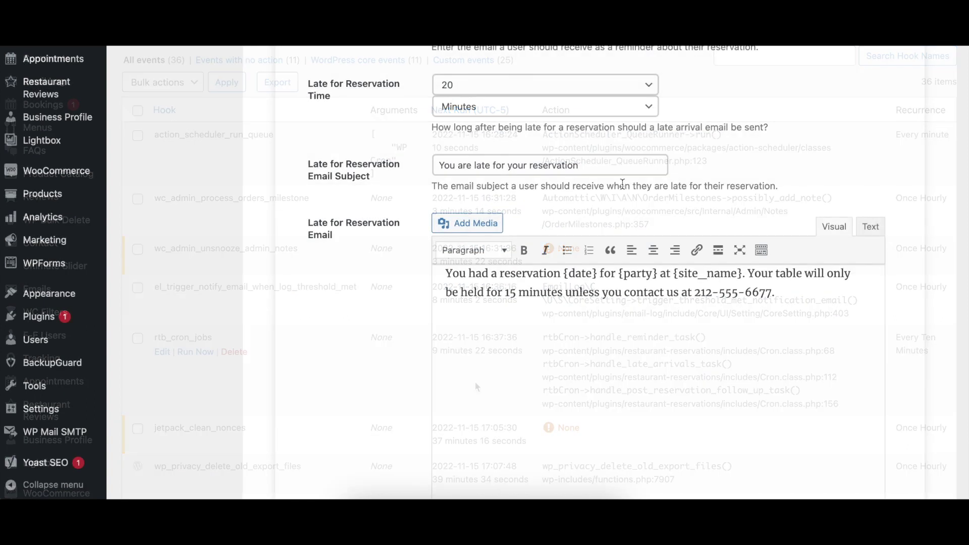
pyautogui.scroll(-3, 853, 168)
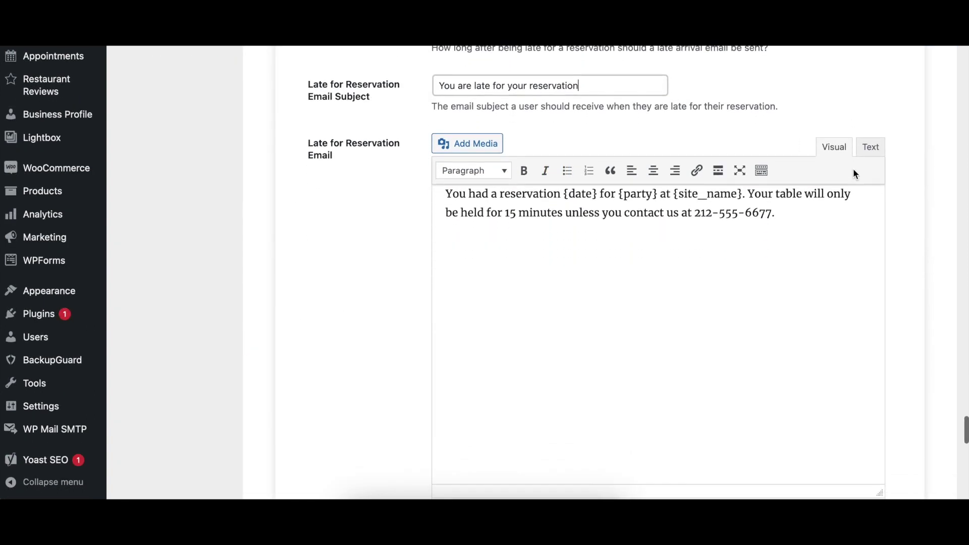
pyautogui.click(834, 236)
pyautogui.hotkey('ctrl', 'a')
pyautogui.click(834, 235)
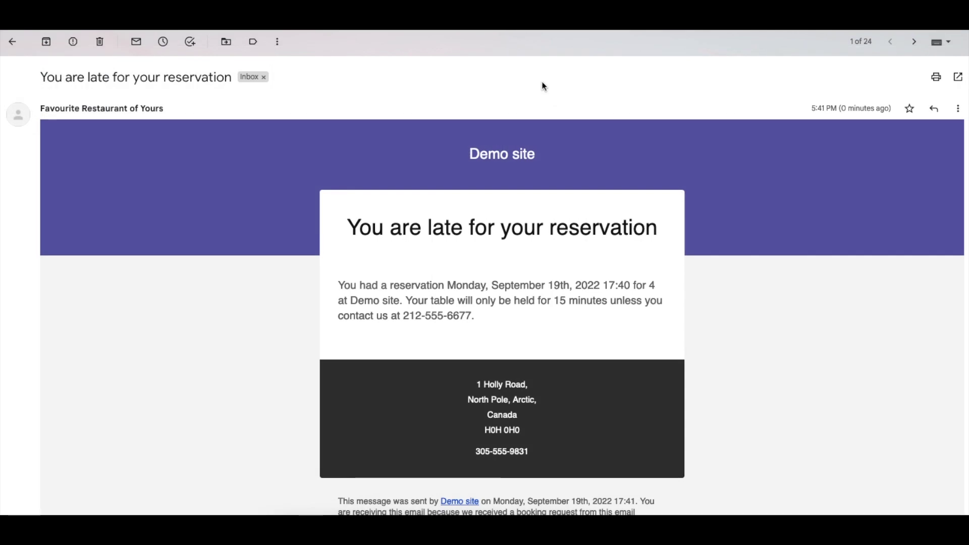
pyautogui.scroll(-3, 544, 86)
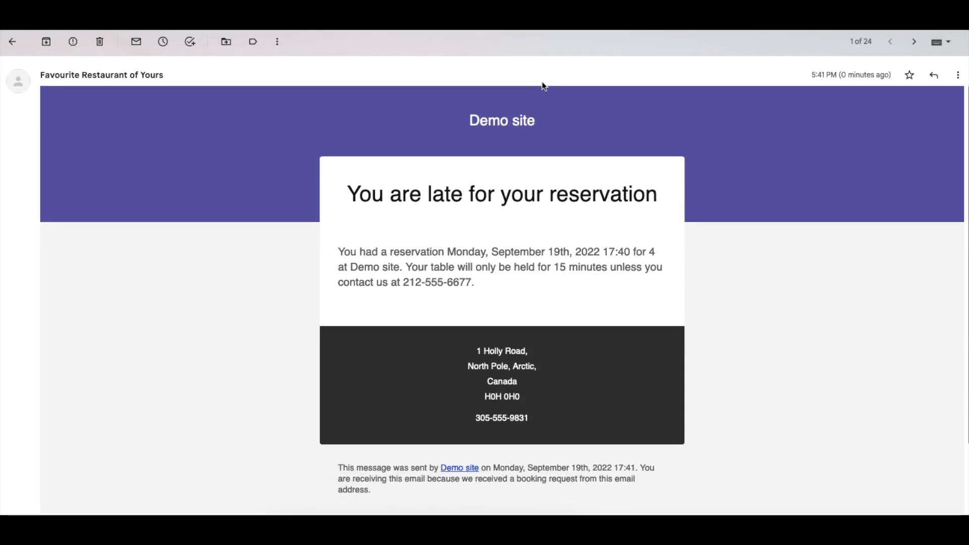
pyautogui.scroll(-1, 544, 86)
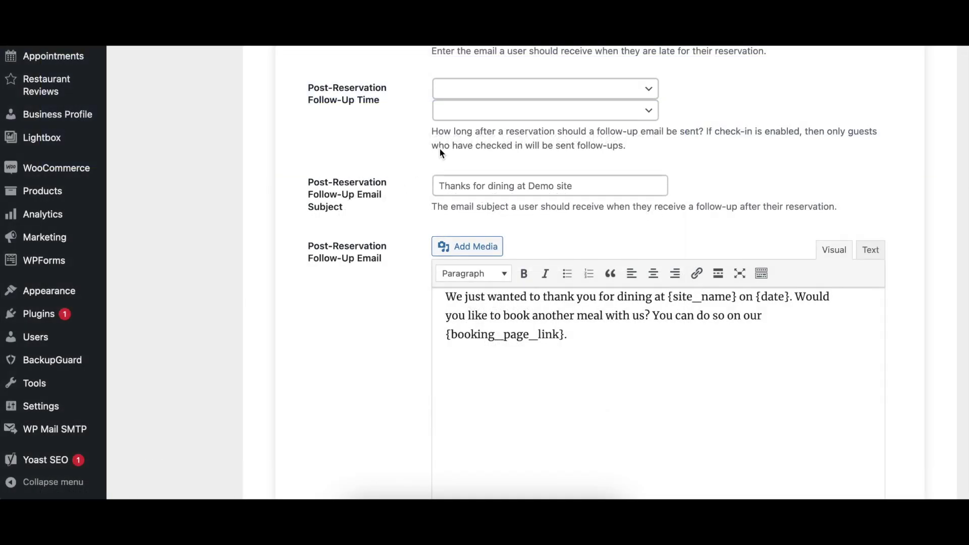
# Set the post-reservation follow-up delay to 3 Days
pyautogui.click(469, 89)
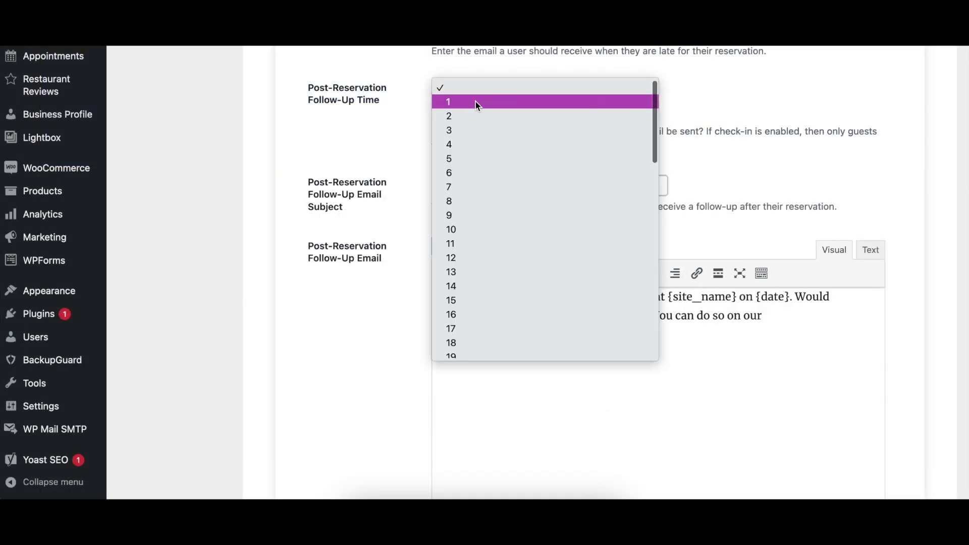
pyautogui.click(494, 131)
pyautogui.click(518, 110)
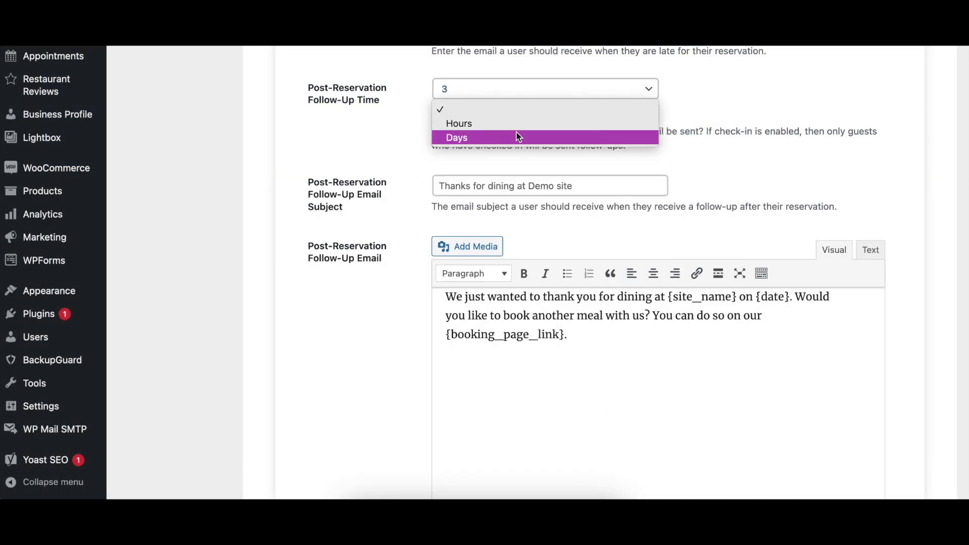
pyautogui.click(519, 136)
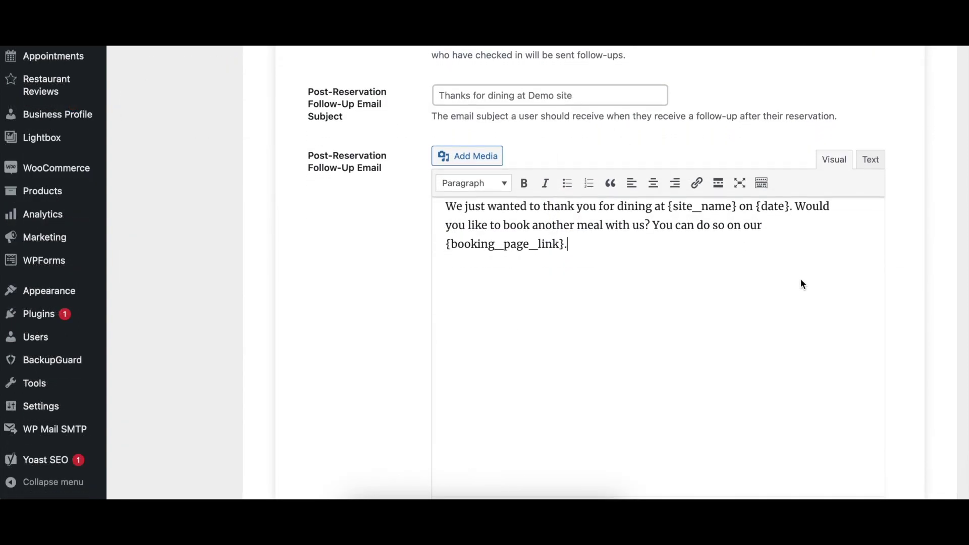
# Review the follow-up email message thanking guests for dining at Demo site
pyautogui.hotkey('ctrl', 'a')
pyautogui.click(828, 286)
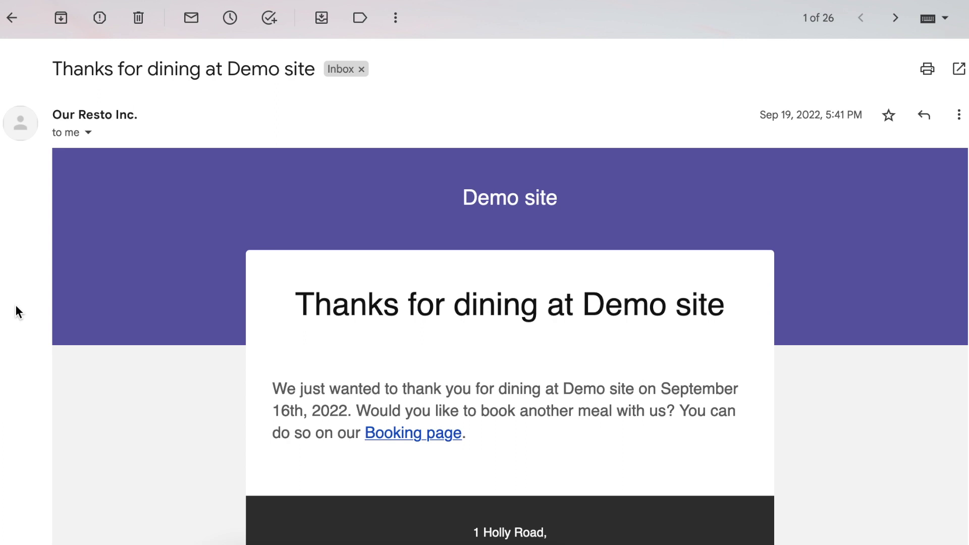
pyautogui.scroll(-4, 15, 304)
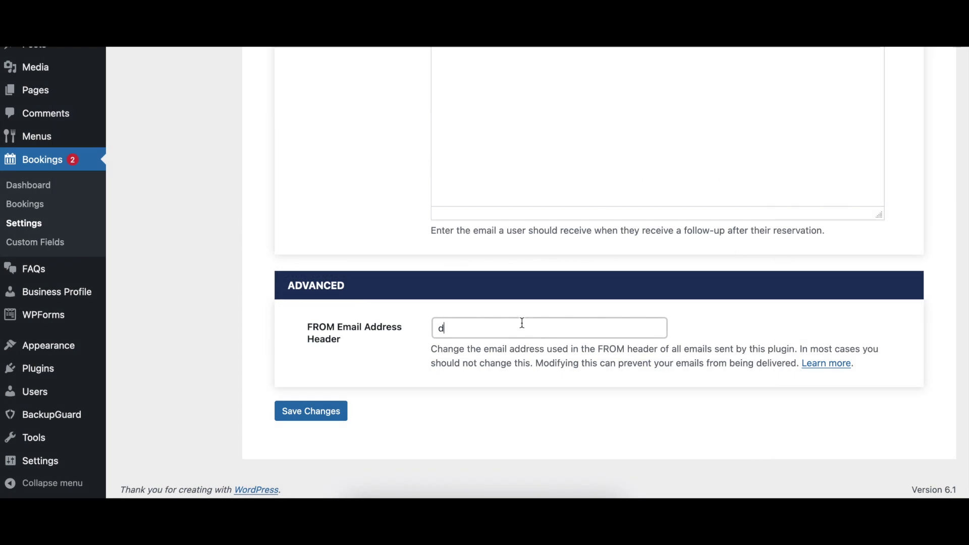
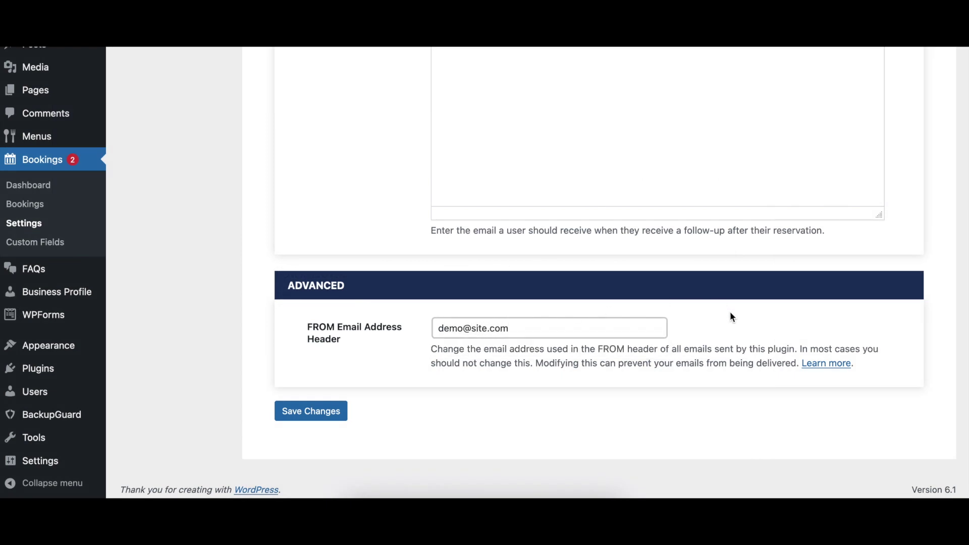